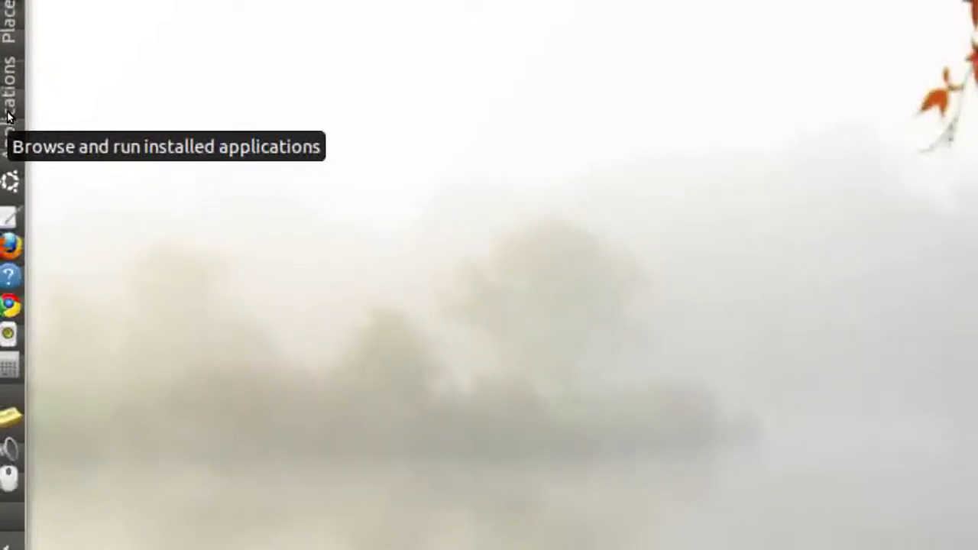
- Look through the installed Sound & Video applications for guvcview, then close the application list
left_click(9, 117)
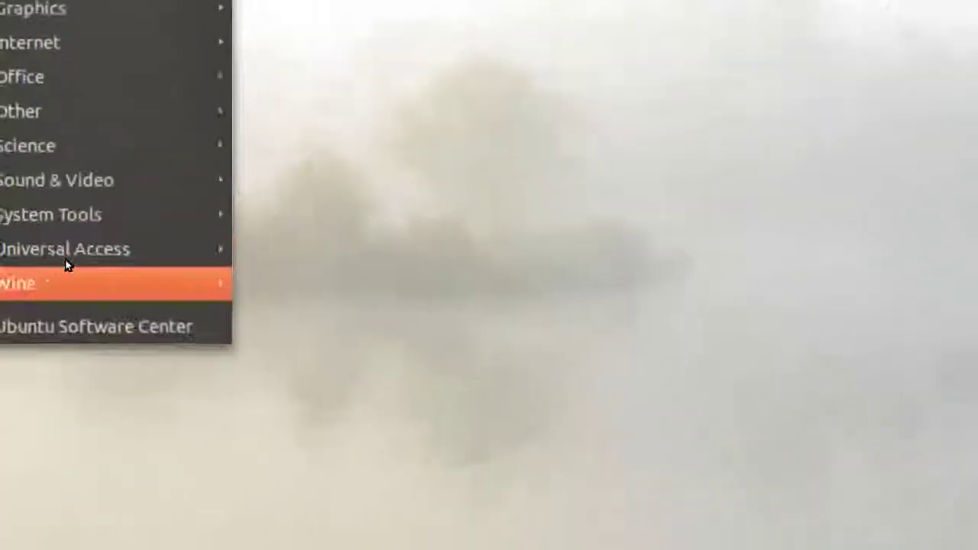
mouse_move(76, 372)
mouse_move(46, 221)
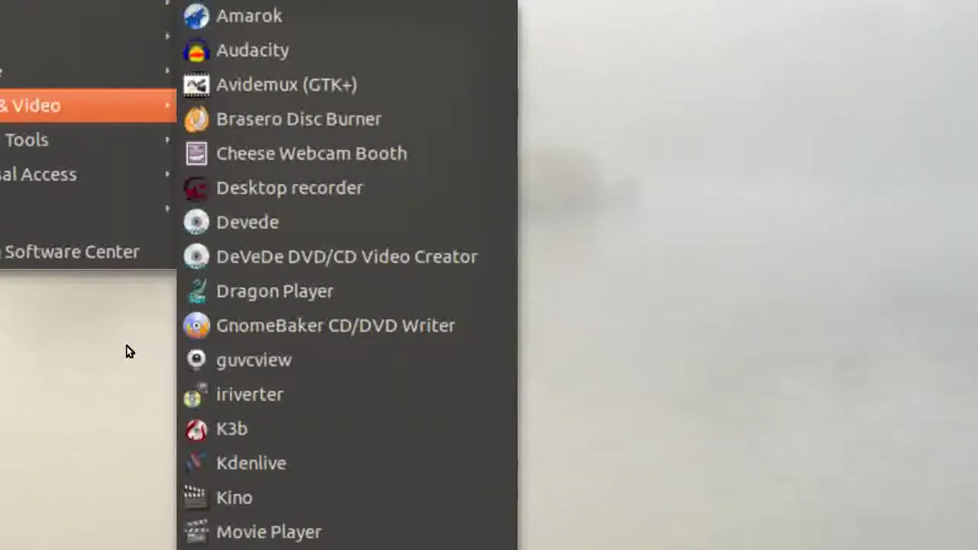
left_click(127, 349)
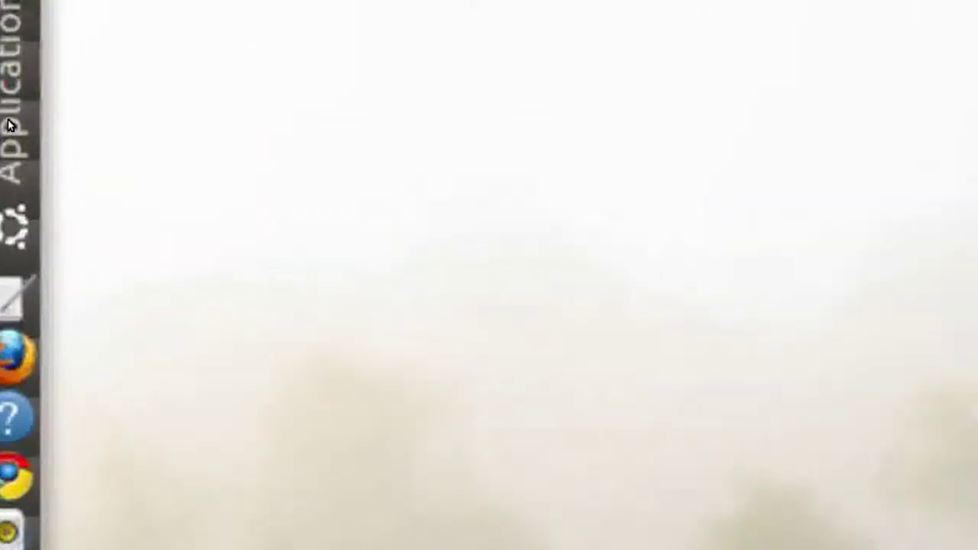
left_click(12, 122)
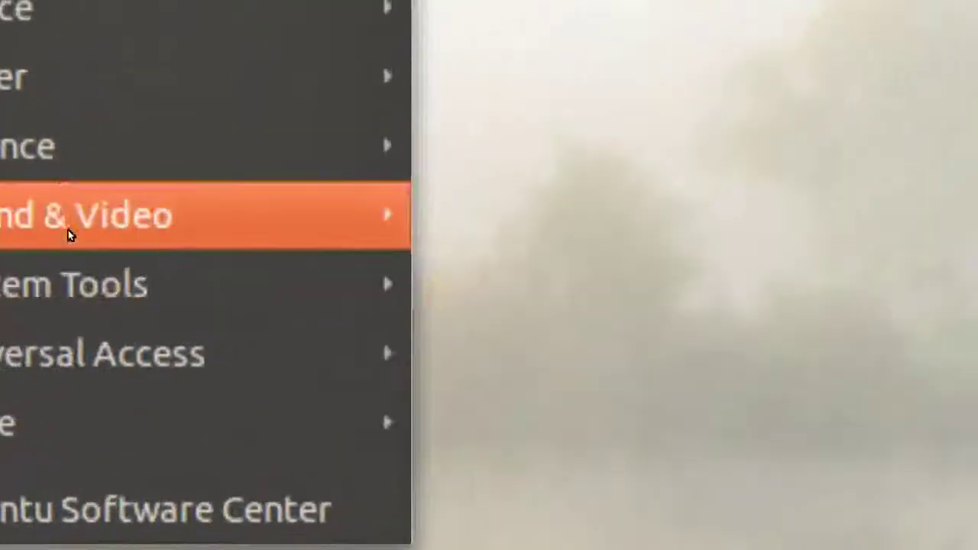
mouse_move(76, 472)
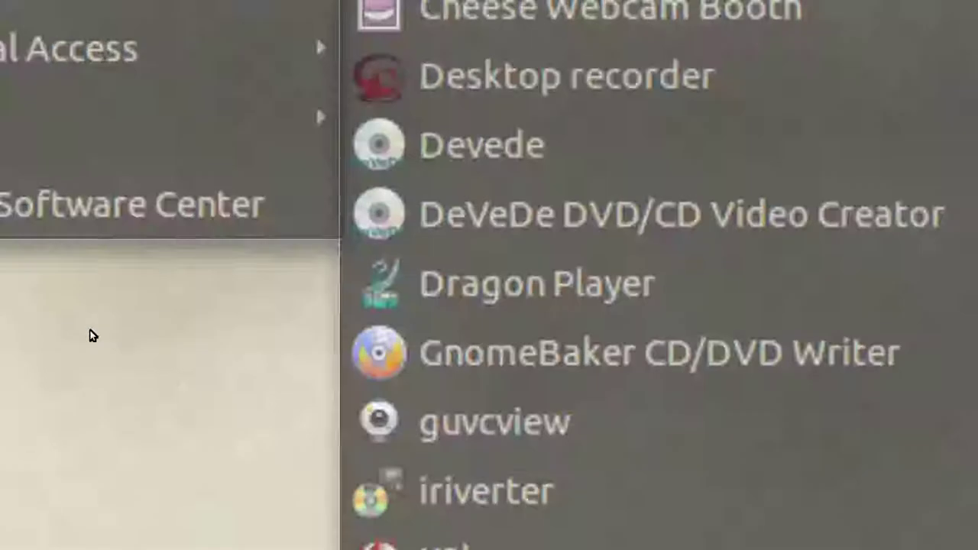
left_click(90, 336)
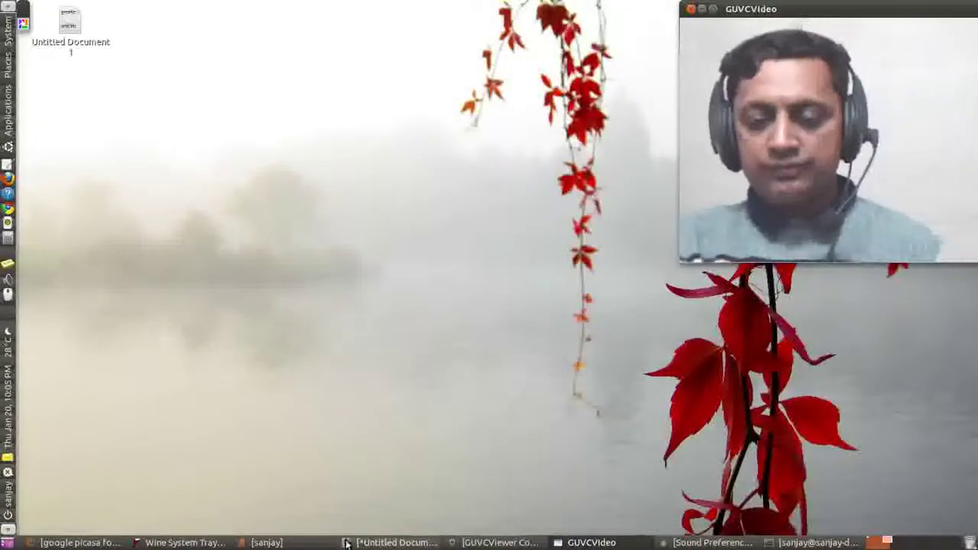
- Bring the GUVCViewer Controls window to the front and reposition it clear of the camera preview
left_click(497, 542)
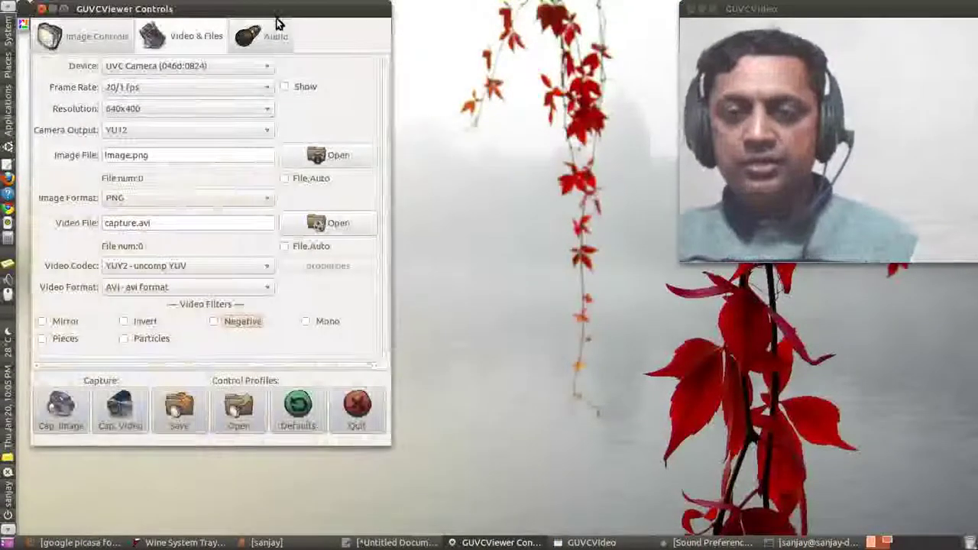
left_click_drag(283, 11, 300, 38)
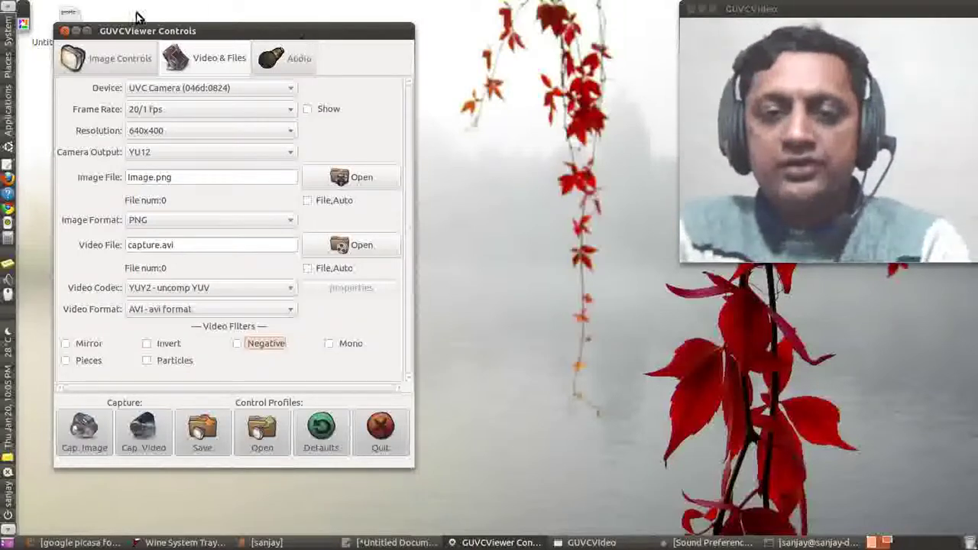
mouse_move(195, 30)
left_mouse_down()
mouse_move(240, 30)
mouse_move(188, 31)
mouse_move(195, 12)
left_mouse_up()
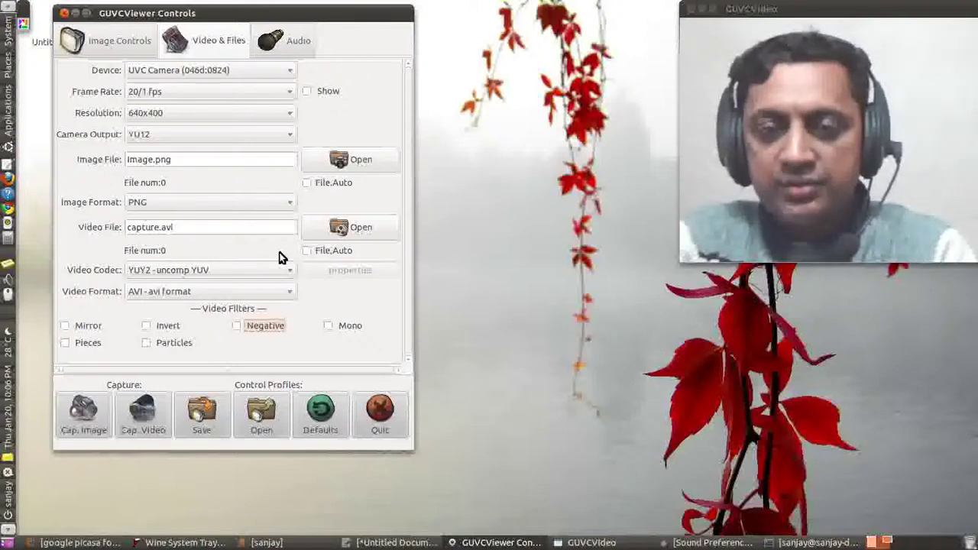
- Show the camera's image controls and choose Aperture Priority Mode for automatic exposure
left_click(111, 43)
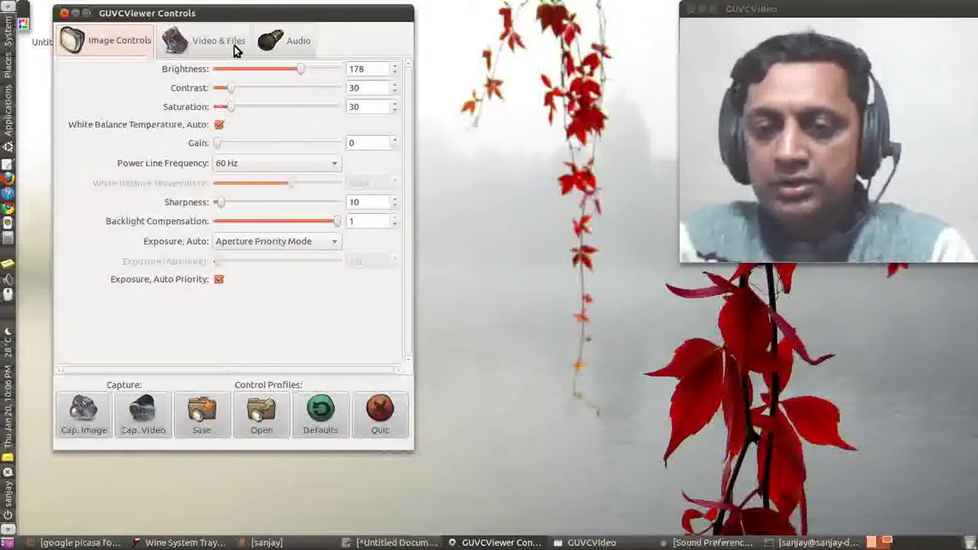
mouse_move(232, 10)
left_mouse_down()
mouse_move(229, 32)
mouse_move(238, 25)
mouse_move(219, 17)
left_mouse_up()
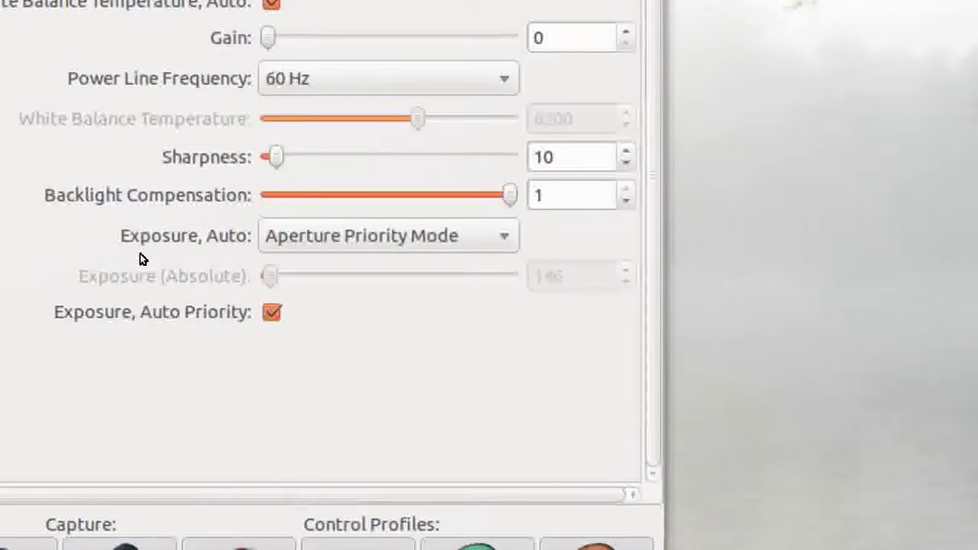
left_click(300, 244)
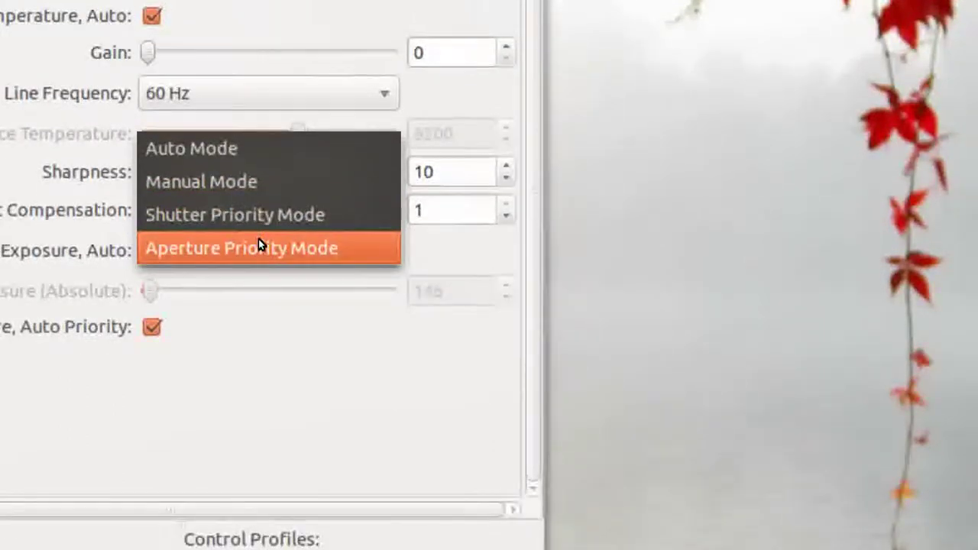
left_click(258, 243)
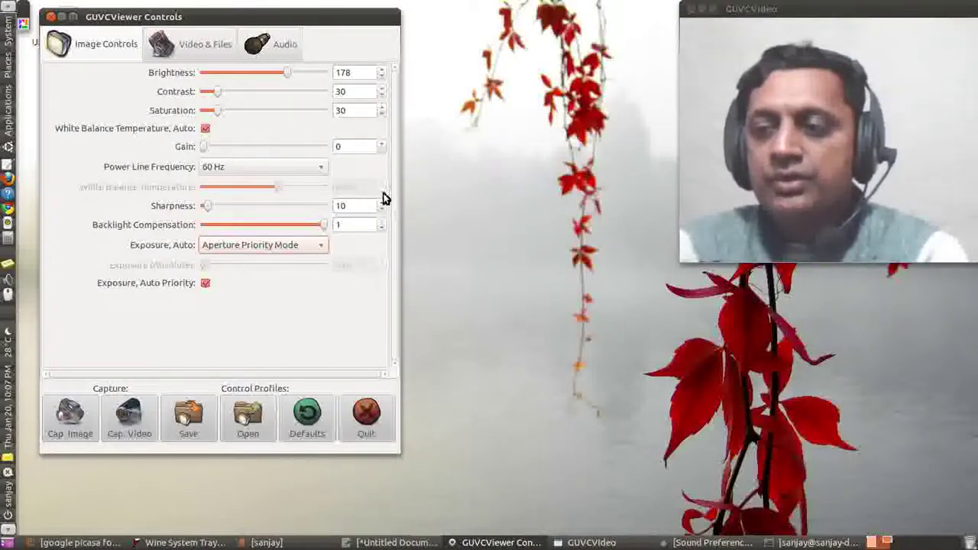
- Shift the GUVCVideo preview window slightly farther away from the controls window
left_click_drag(753, 8, 783, 7)
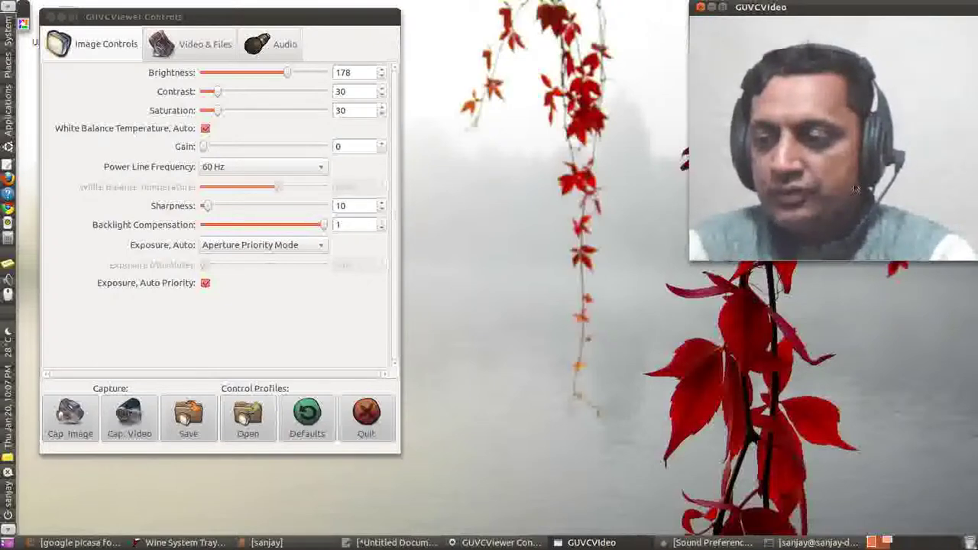
left_click(258, 76)
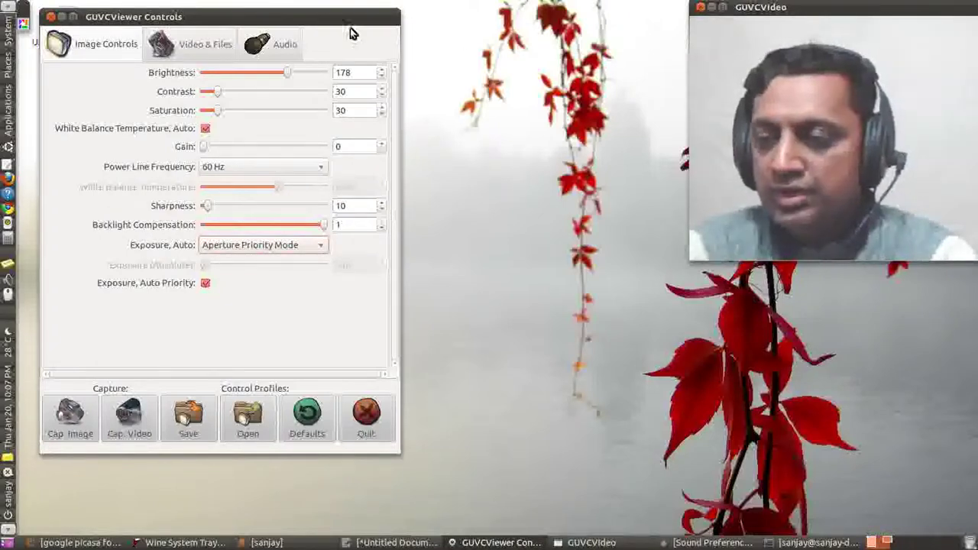
left_click(729, 27)
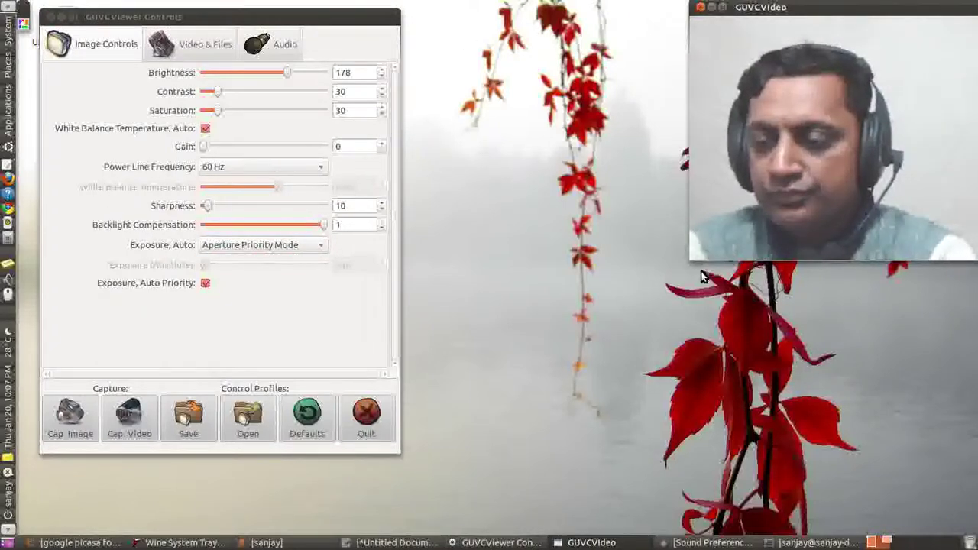
left_click(352, 133)
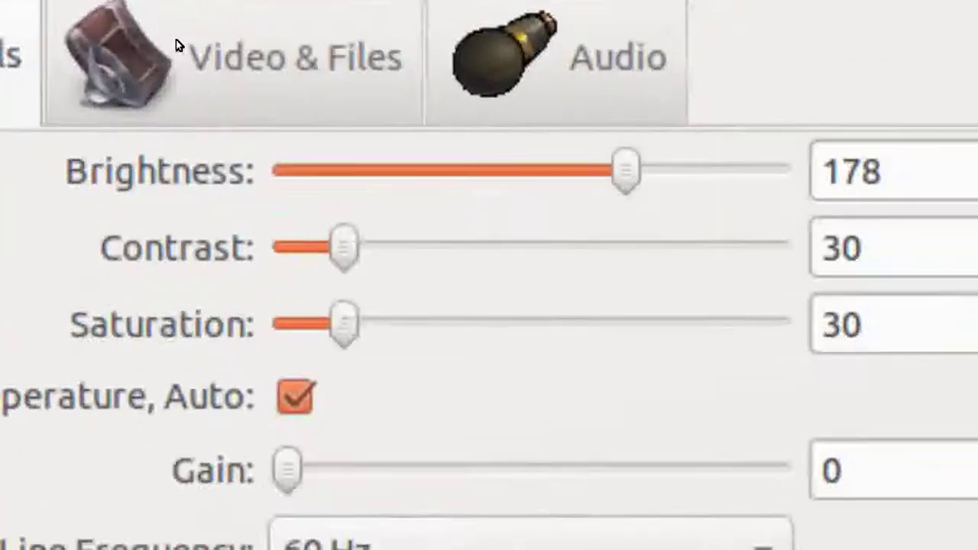
- In the video and file settings, choose a frame rate of 20/1 fps and a resolution of 640x480
left_click(147, 11)
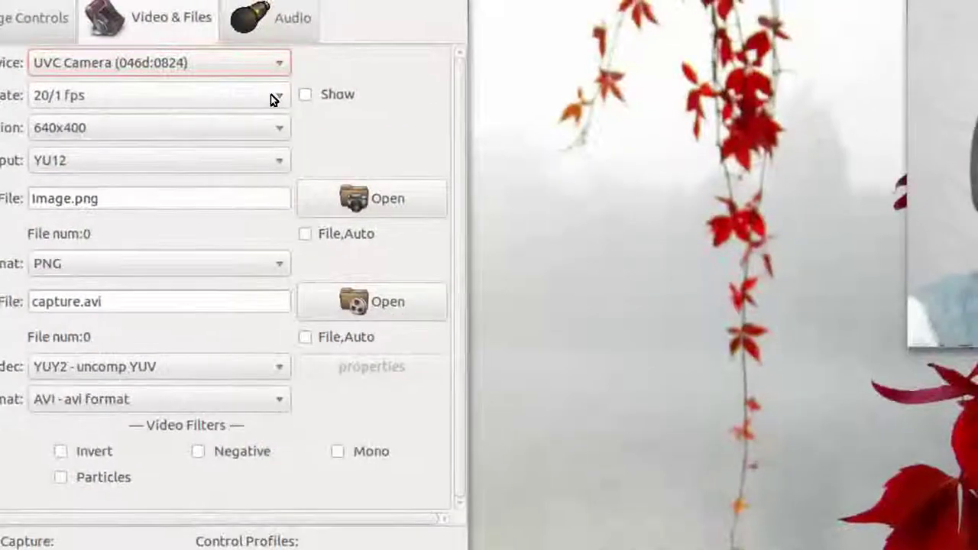
left_click(381, 92)
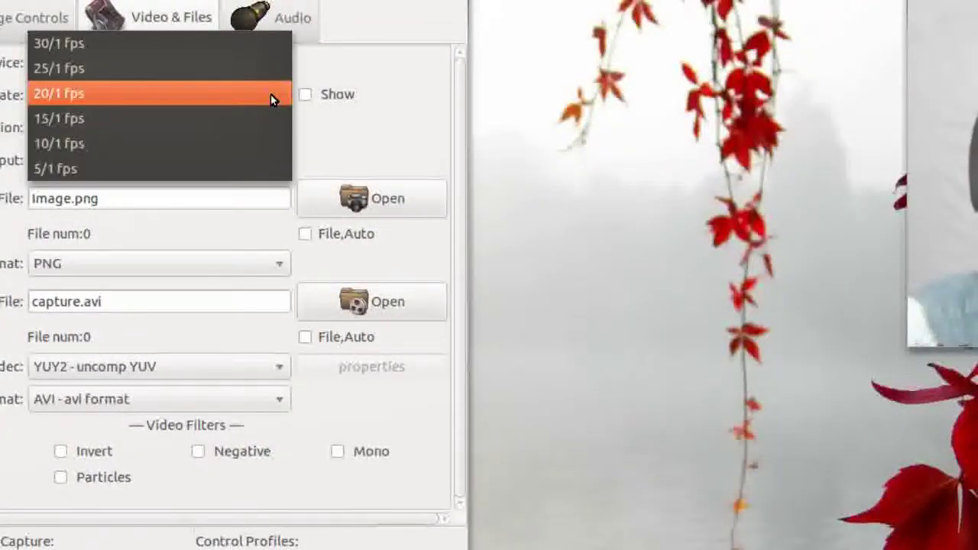
left_click(270, 95)
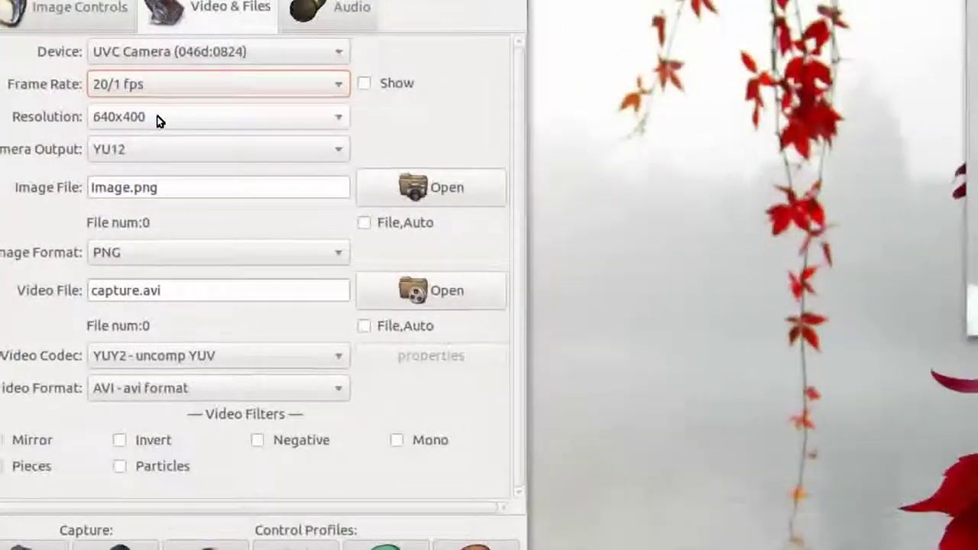
left_click(262, 117)
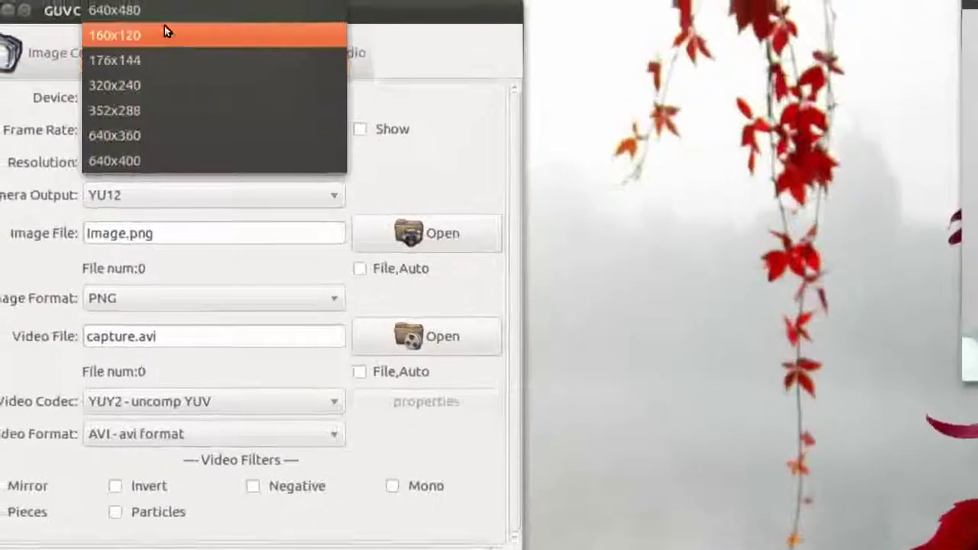
left_click(162, 12)
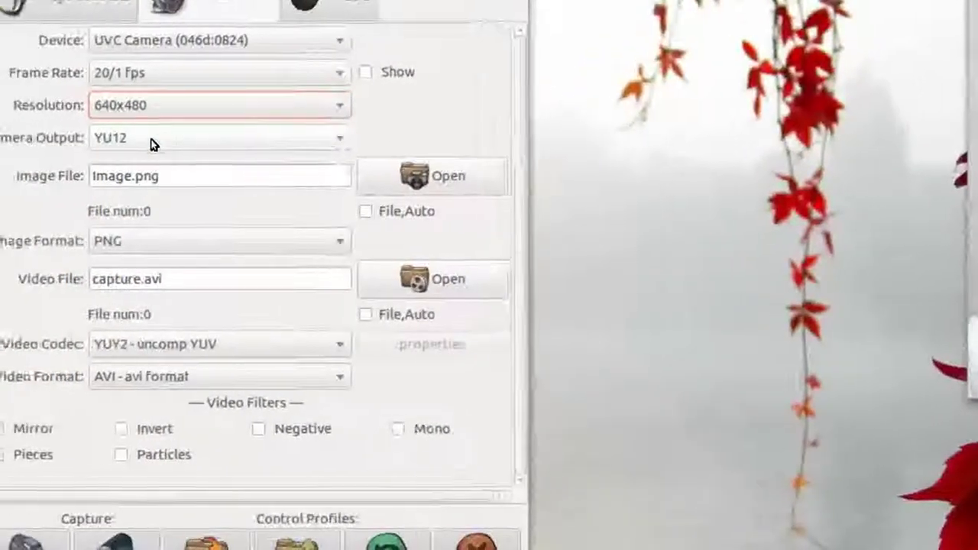
- Choose YU12 as the camera output and PNG as the format for captured images
left_click(135, 142)
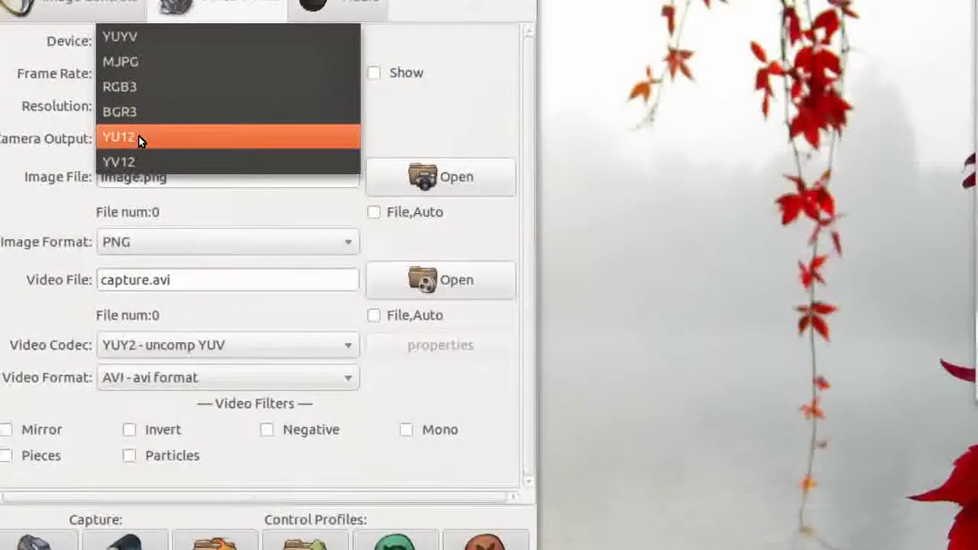
left_click(139, 138)
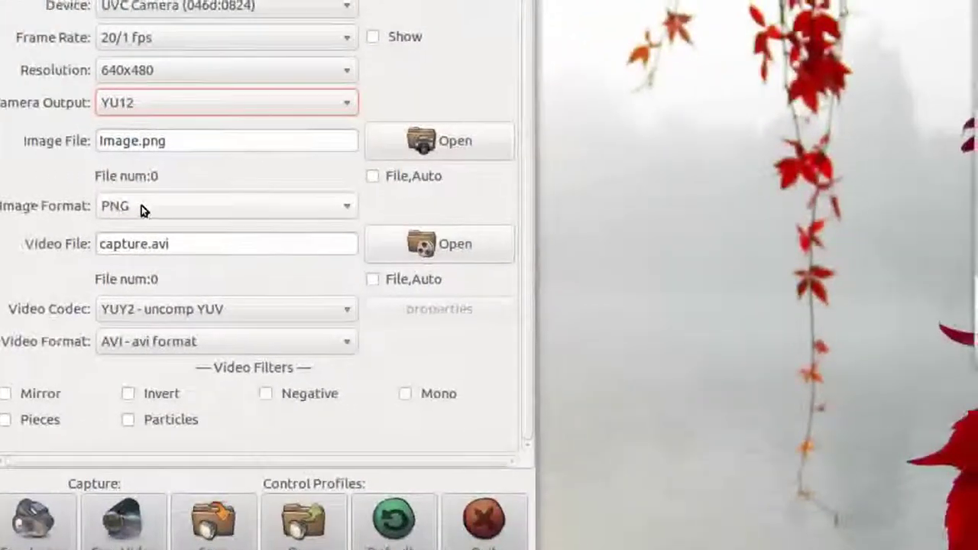
left_click(87, 203)
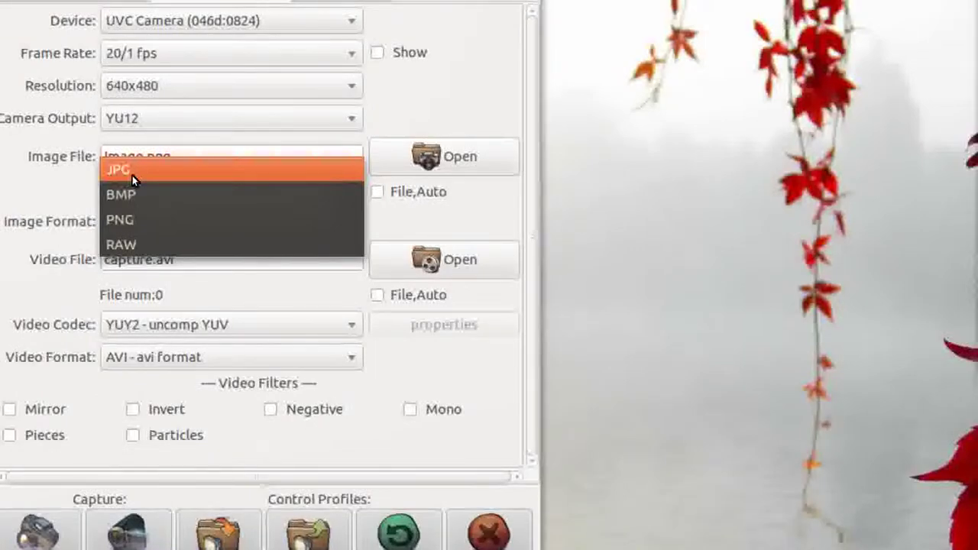
left_click(134, 220)
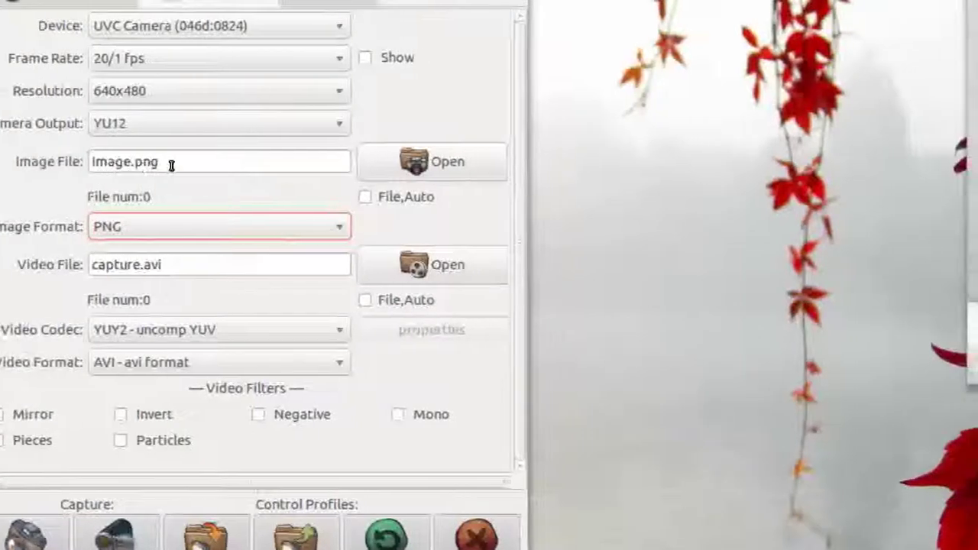
left_click(172, 166)
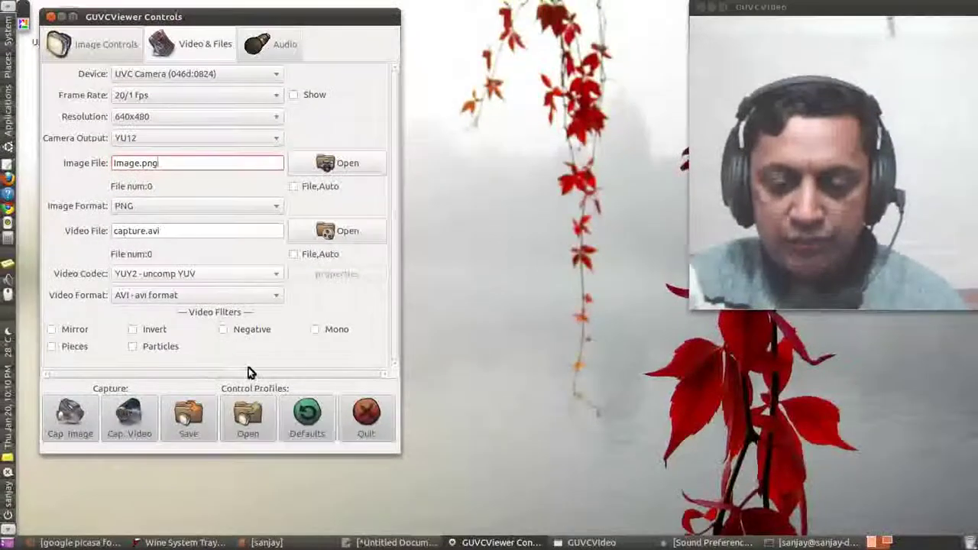
- Switch to the file manager's home folder window, minimise the GUVCViewer Controls window and reposition the folder window
left_click(264, 543)
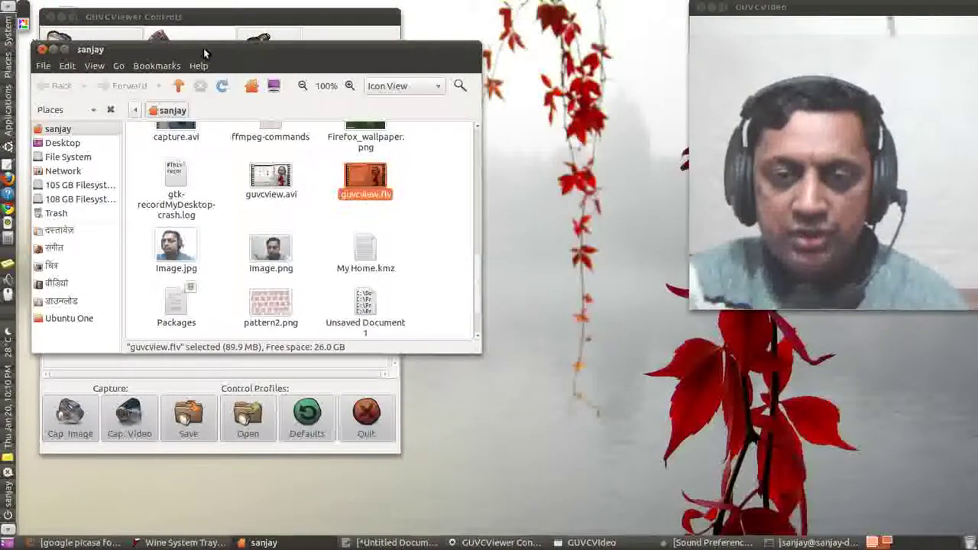
left_click_drag(203, 49, 291, 51)
left_click(53, 16)
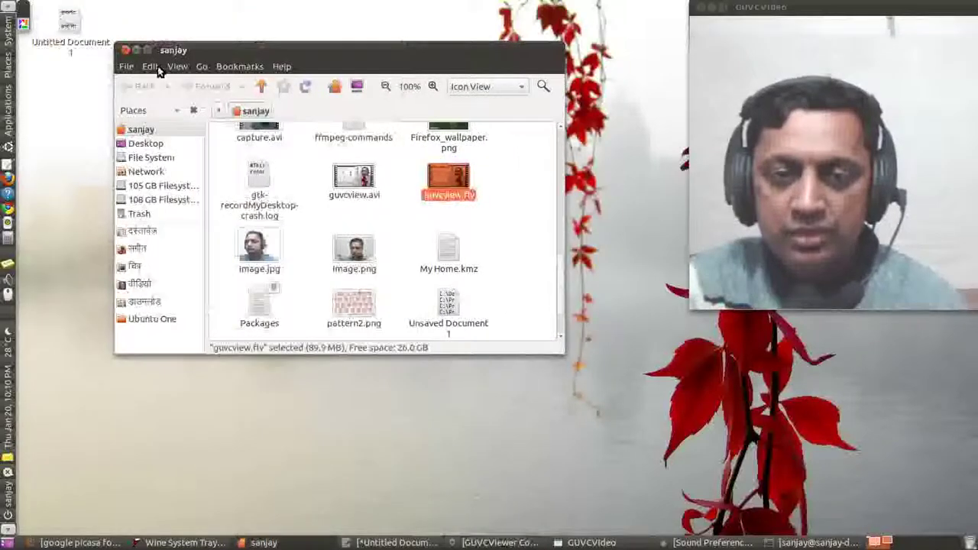
left_click_drag(220, 53, 167, 38)
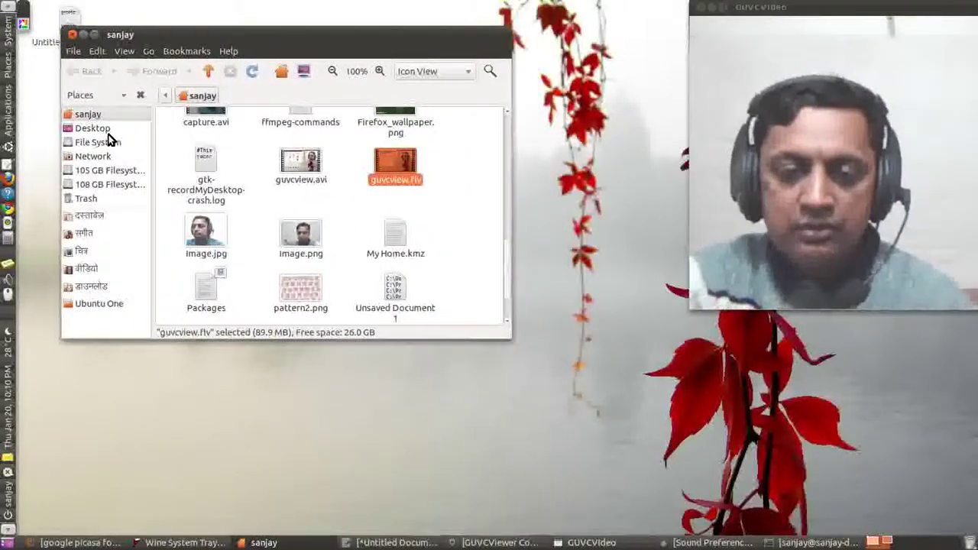
- Browse the home folder for the captured images and select Image.jpg and Image.png in turn to inspect them
scroll(226, 205, "up", 3)
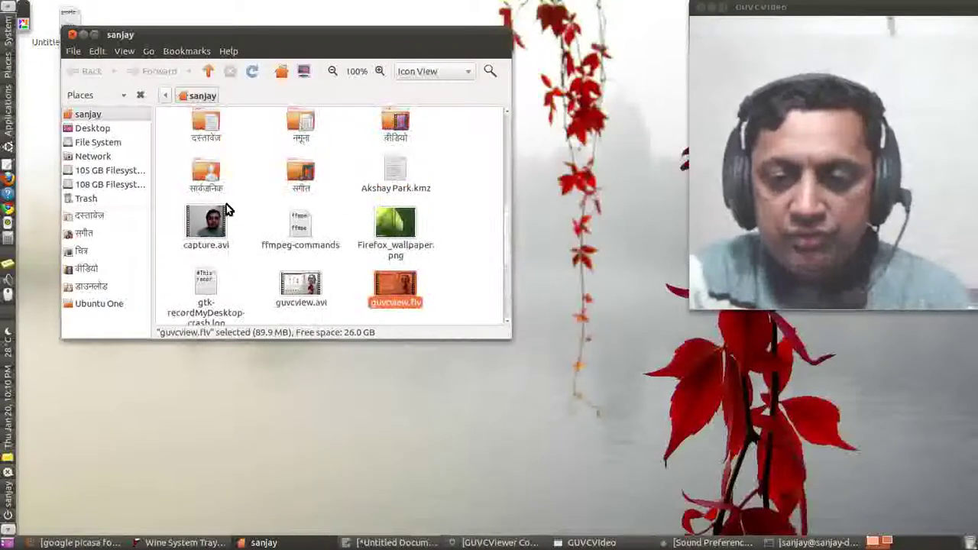
left_click_drag(507, 240, 508, 138)
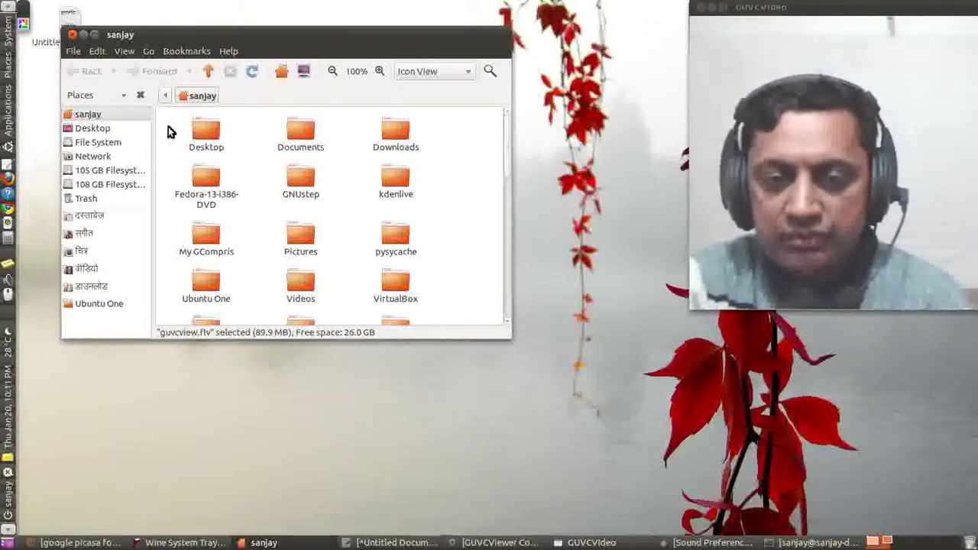
left_click_drag(508, 152, 512, 292)
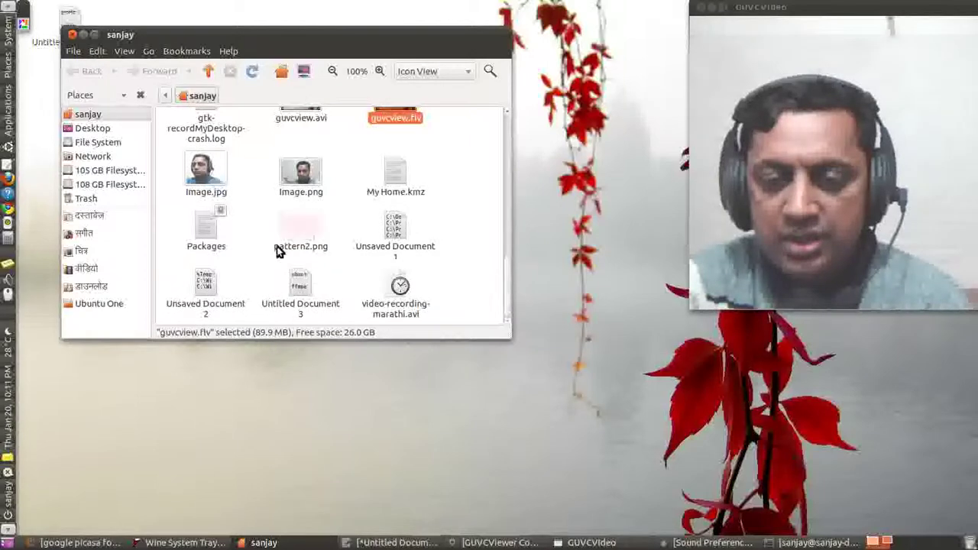
left_click(206, 189)
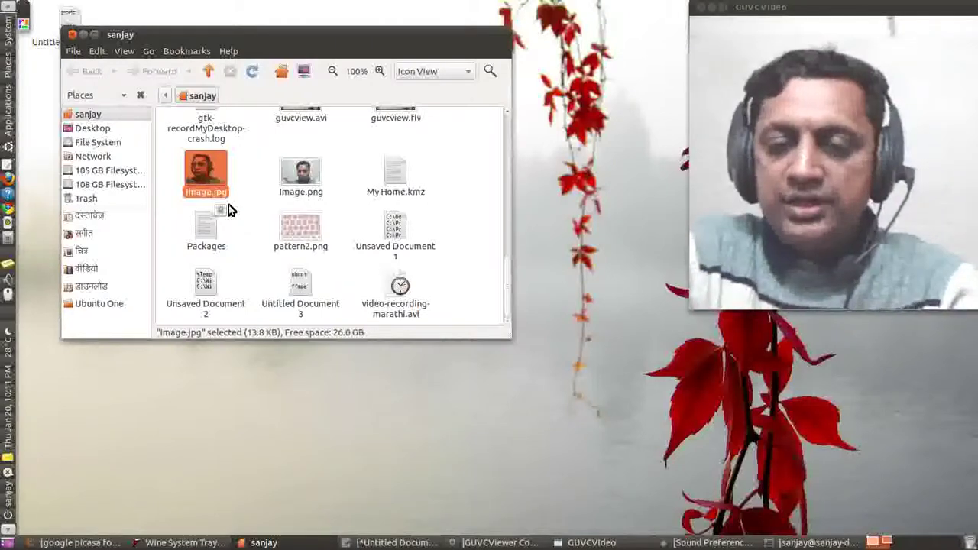
left_click(303, 176)
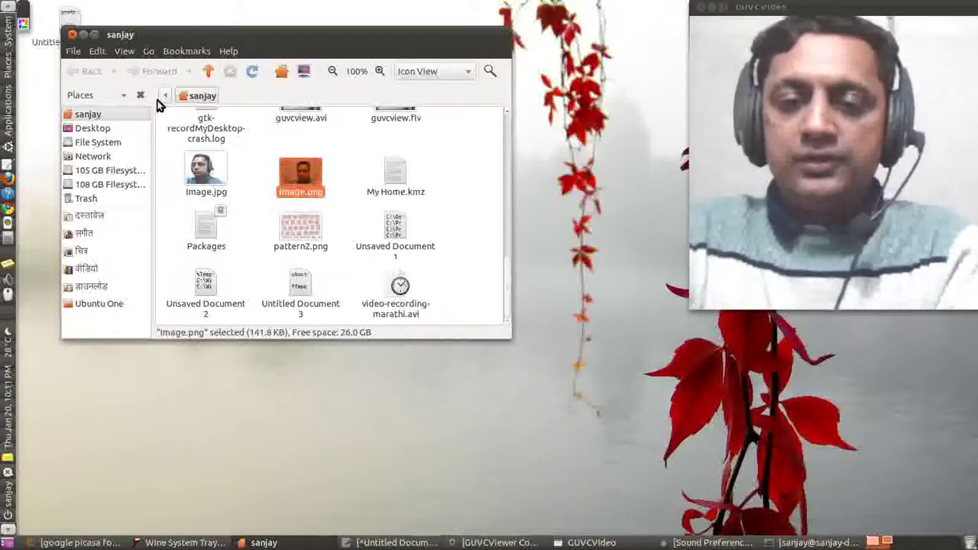
- Find the recorded video capture.avi in the home folder and select it to inspect its details
scroll(400, 192, "up", 2)
scroll(400, 193, "up", 3)
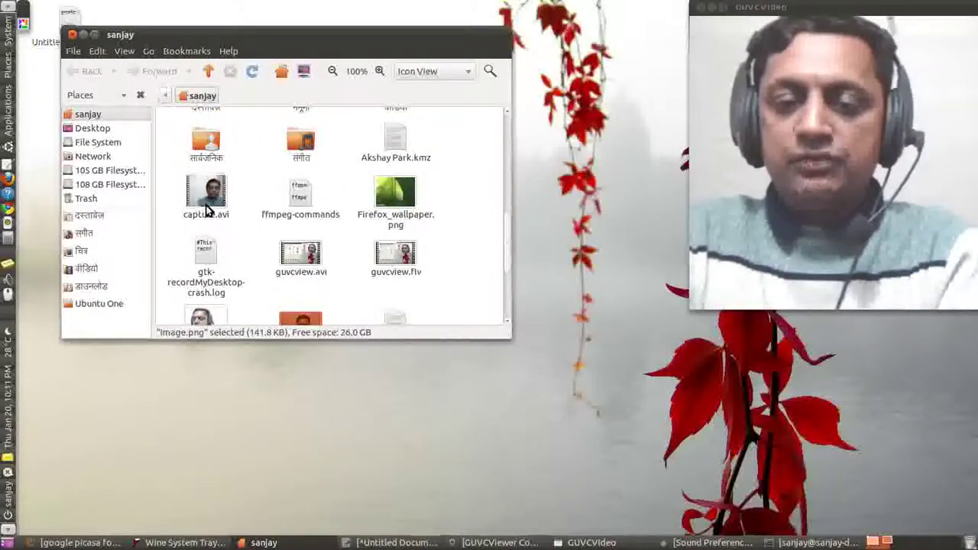
left_click(212, 218)
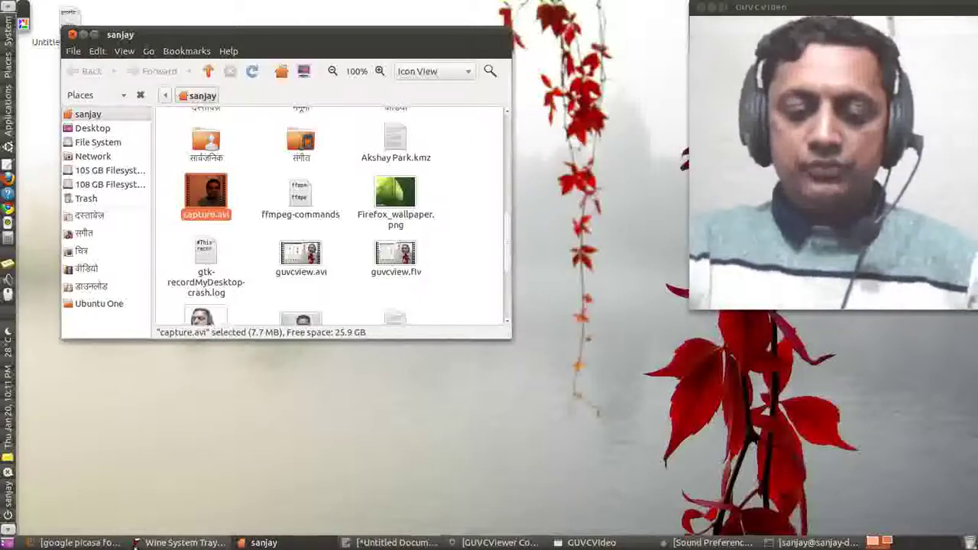
- Switch back to the GUVCViewer Controls window and choose FLV1 - flash video 1 as the video codec
left_click(497, 543)
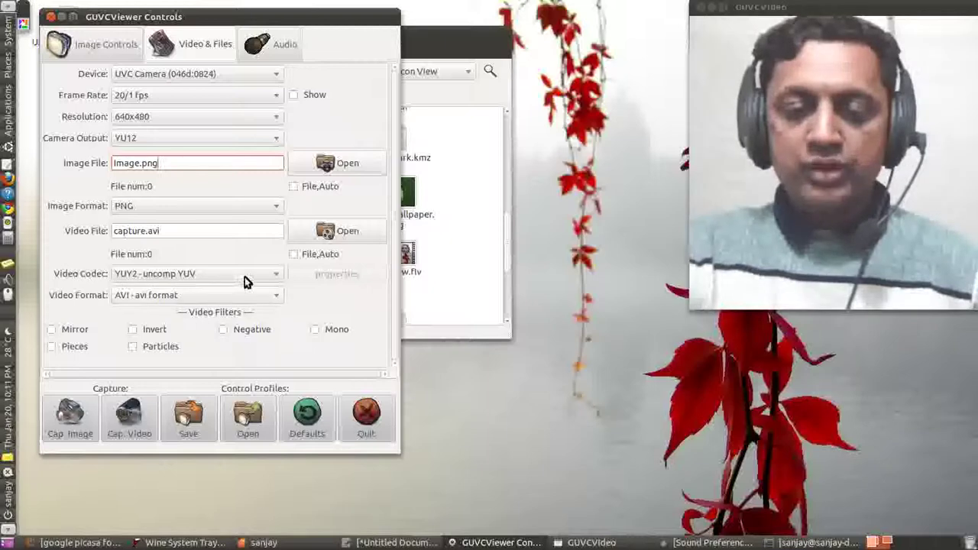
left_click(268, 274)
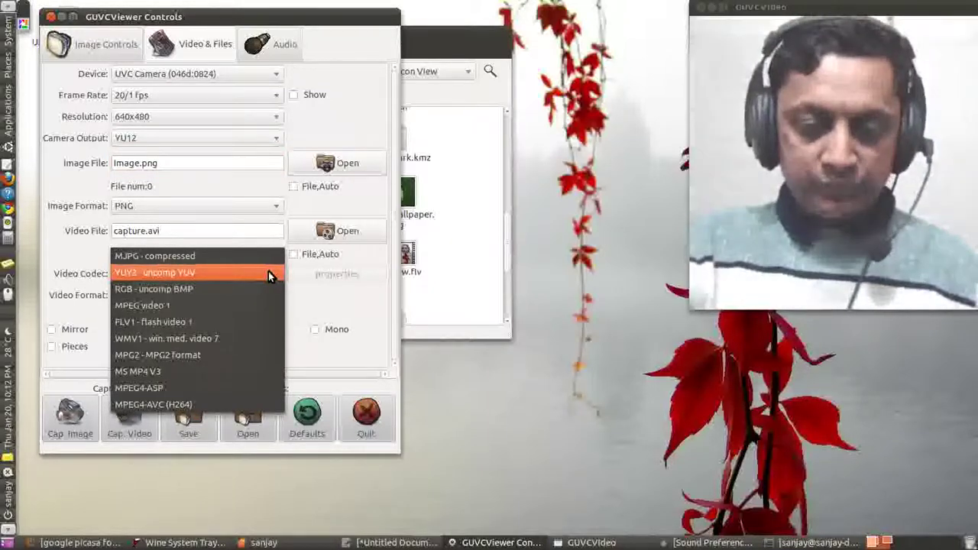
left_click(471, 403)
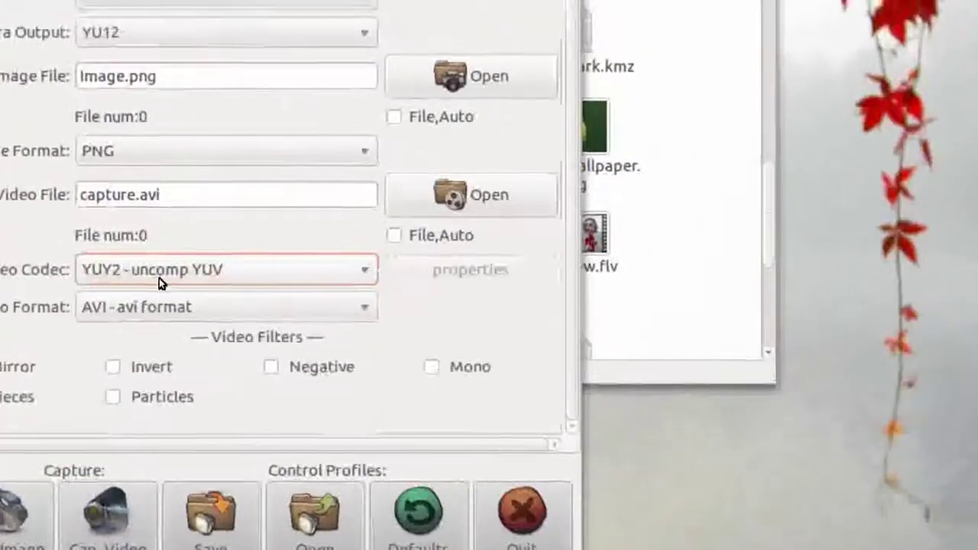
left_click(159, 279)
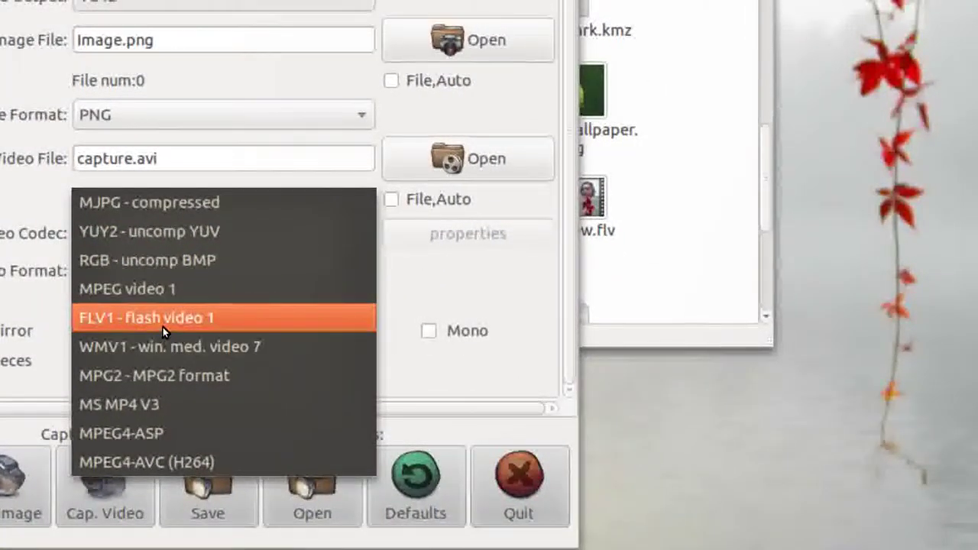
left_click(163, 327)
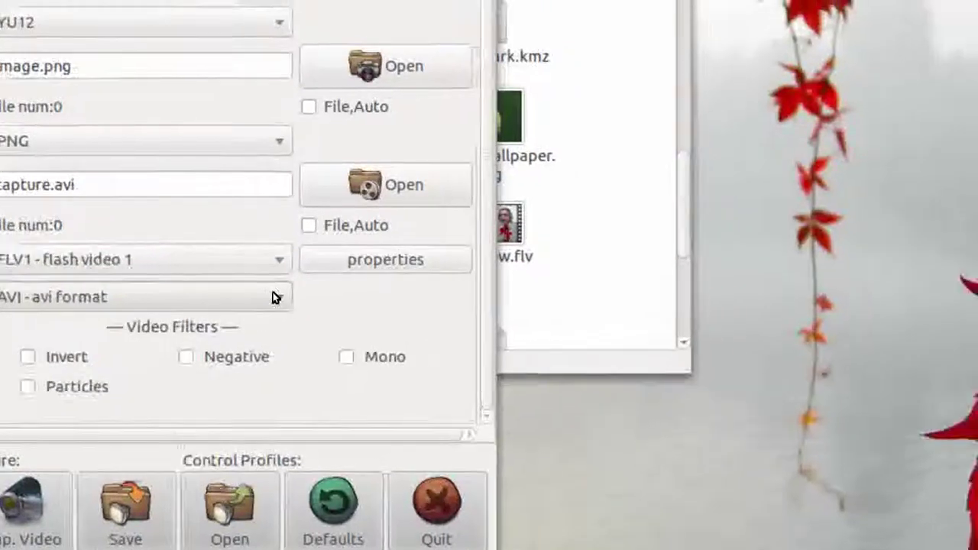
- Change the video format to MKV - Matroska format and try the WMV1 - win. med. video 7 codec, checking the available formats
scroll(276, 298, "down", 1)
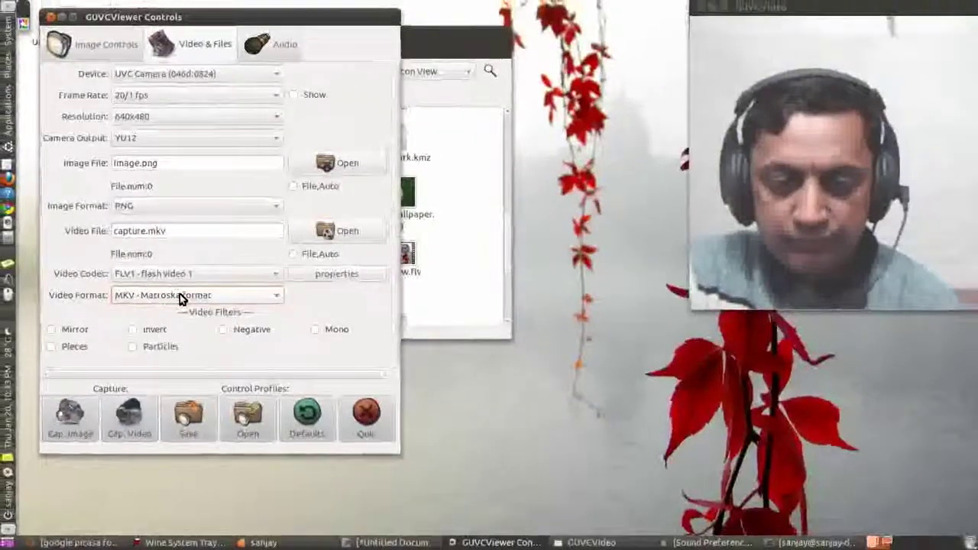
left_click(179, 295)
left_click(200, 294)
left_click(238, 279)
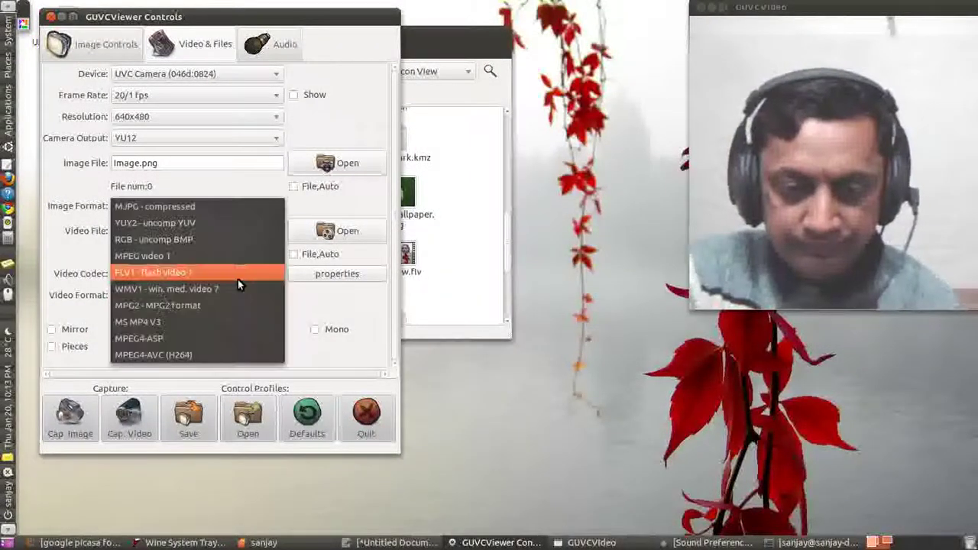
left_click(225, 288)
left_click(252, 295)
left_click(258, 296)
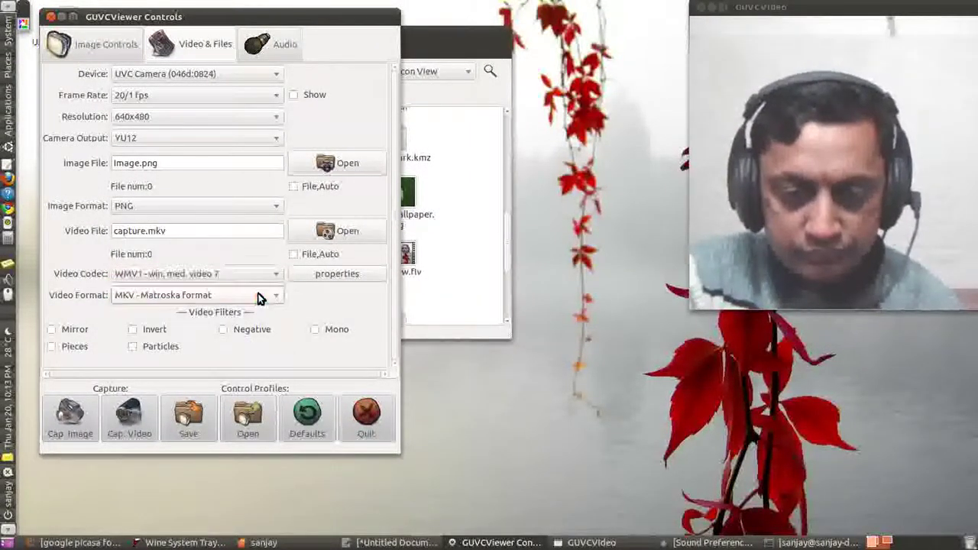
- Try the MJPG - compressed video codec and check which video formats are offered with it
left_click(256, 273)
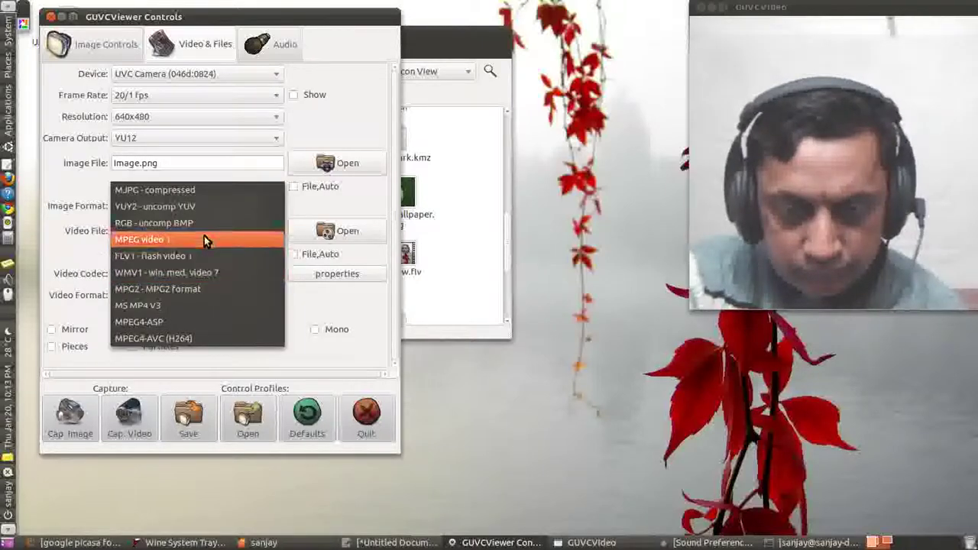
left_click(186, 196)
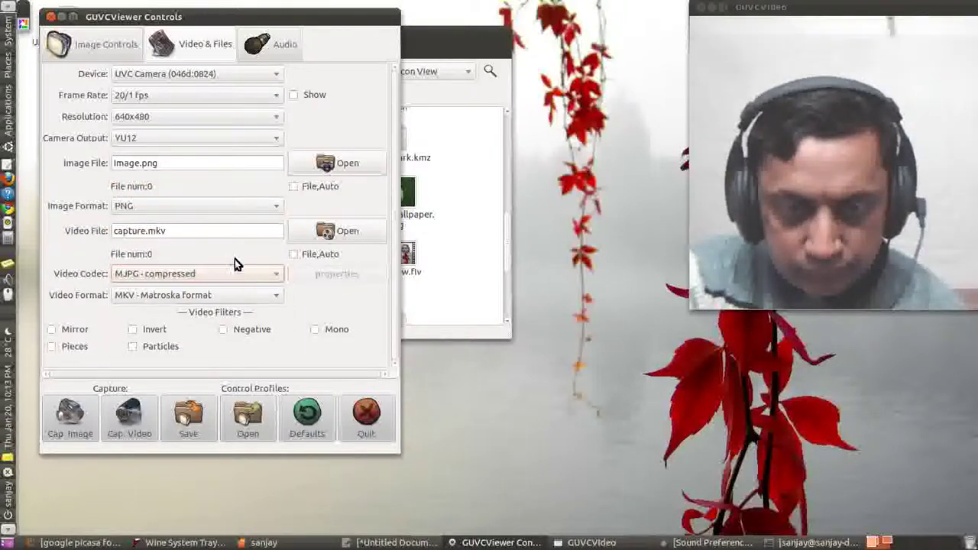
left_click(257, 294)
left_click(257, 294)
- Set the video codec to FLV1 - flash video 1 and the video format to AVI - avi format, and review the codec choices
left_click(270, 276)
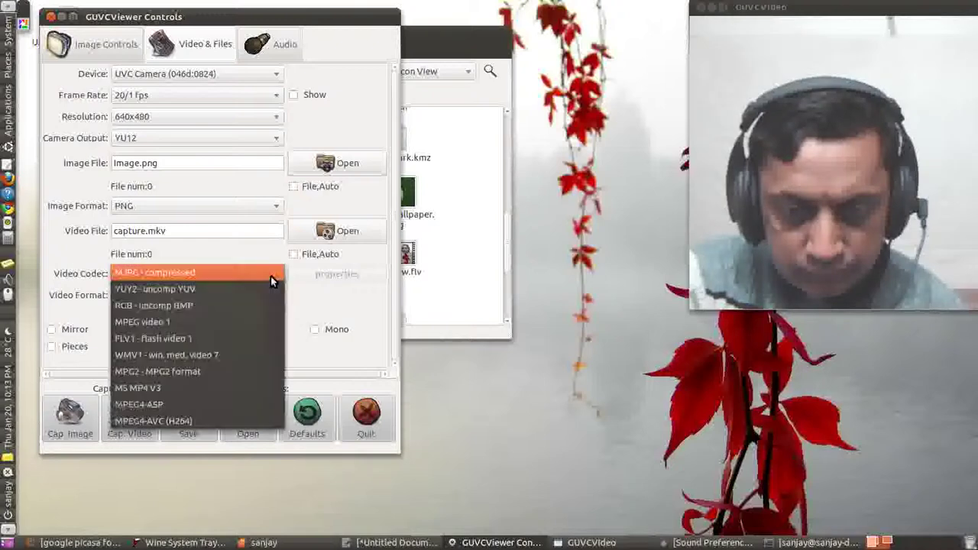
left_click(226, 336)
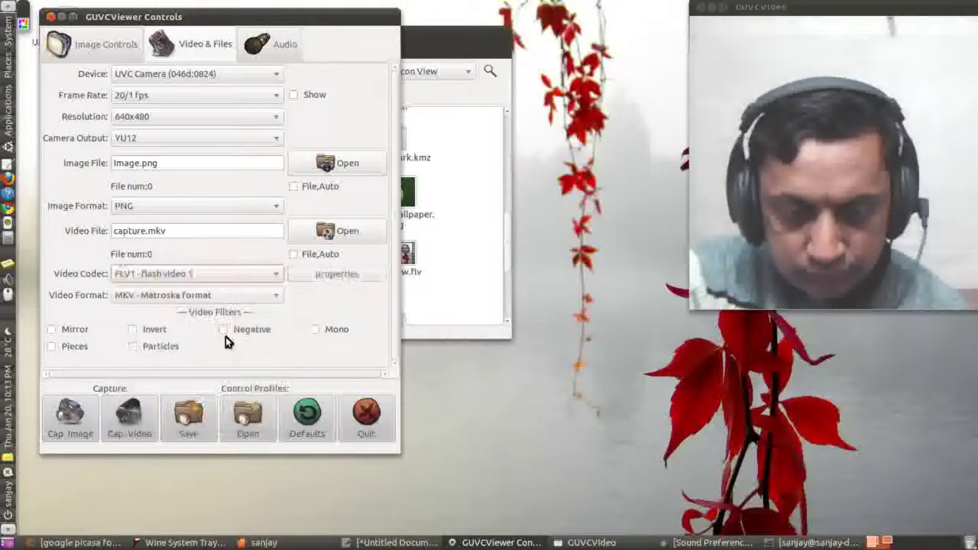
left_click(263, 295)
left_click(266, 297)
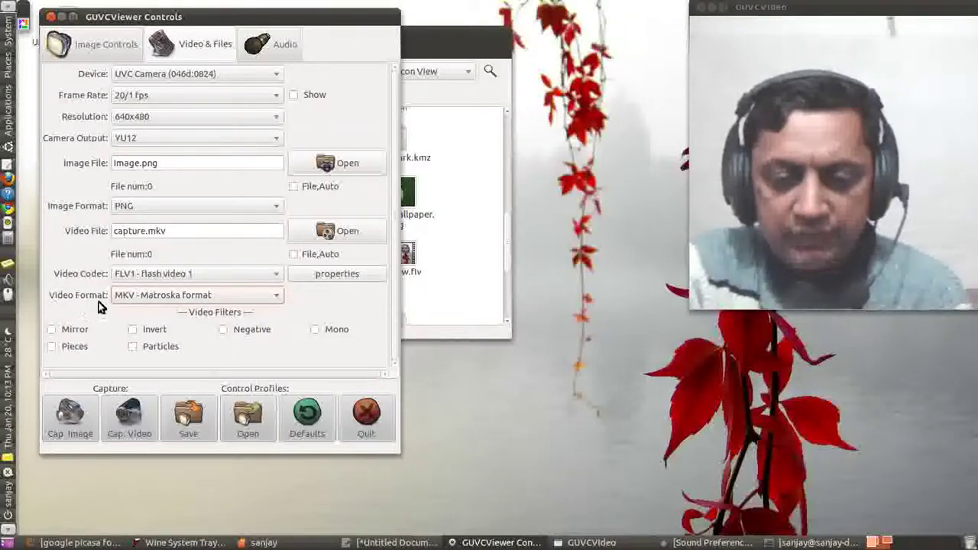
left_click(275, 295)
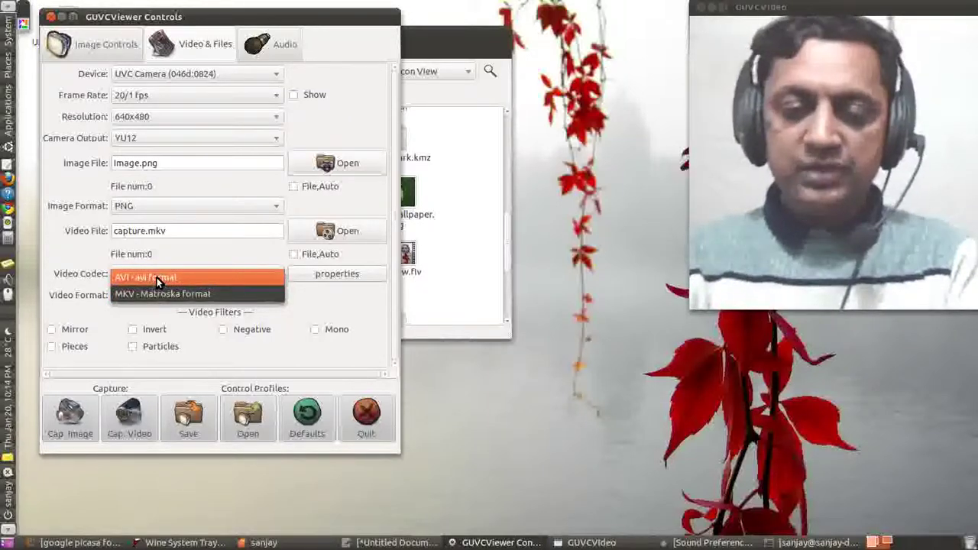
left_click(157, 277)
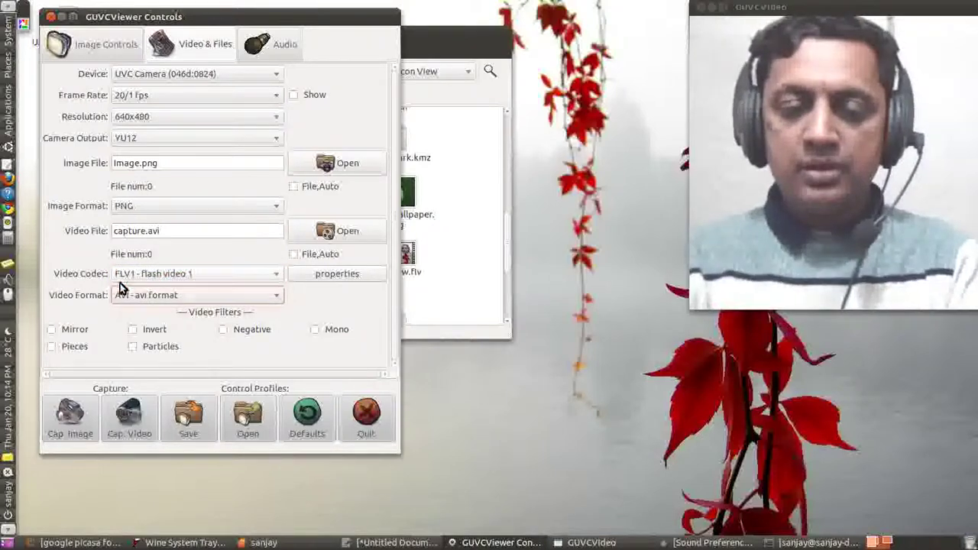
left_click(260, 273)
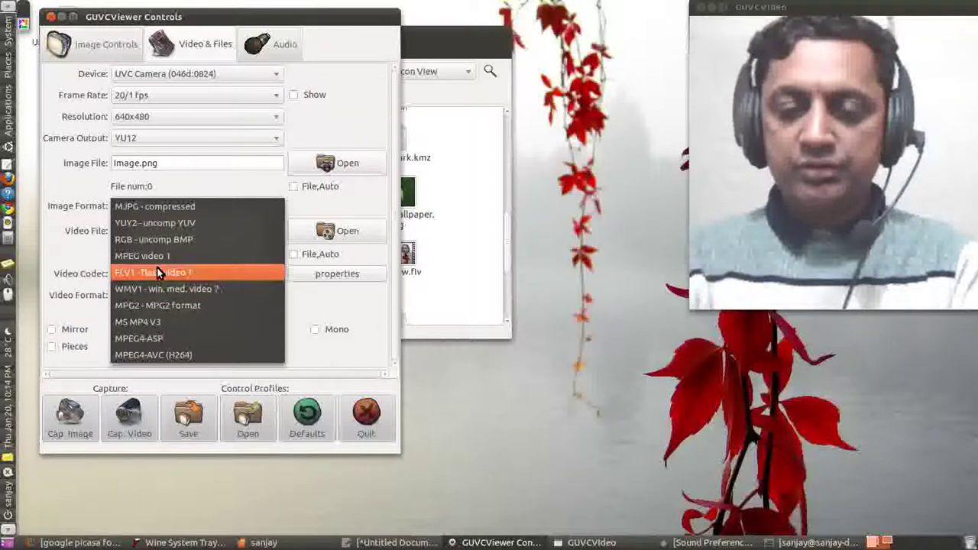
left_click(300, 309)
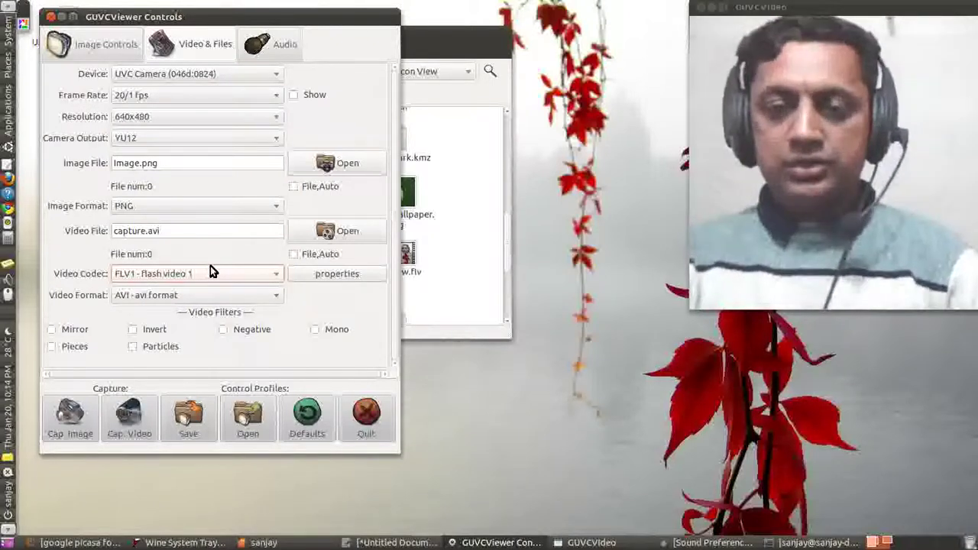
- In the audio settings, enable Sound and use Dev. Default as the sample rate
left_click(274, 47)
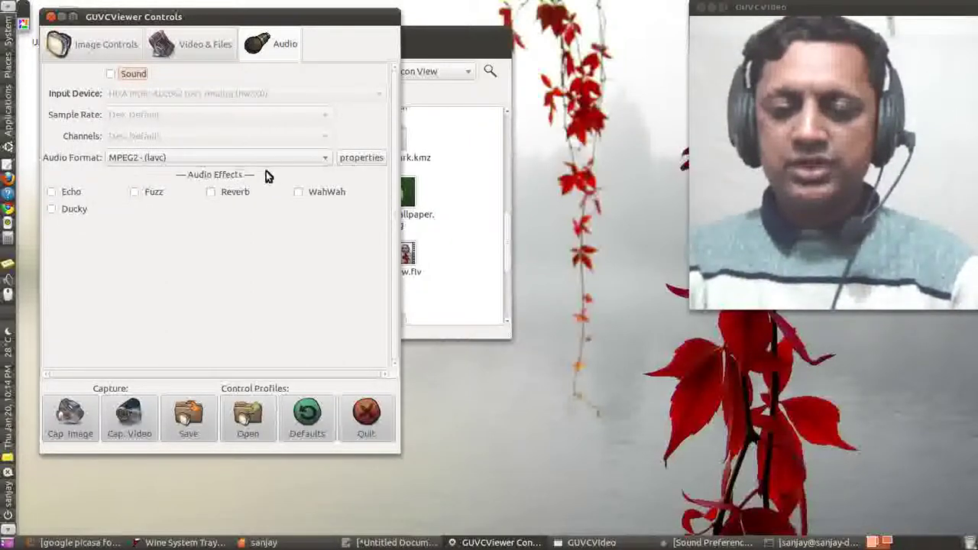
left_click(108, 74)
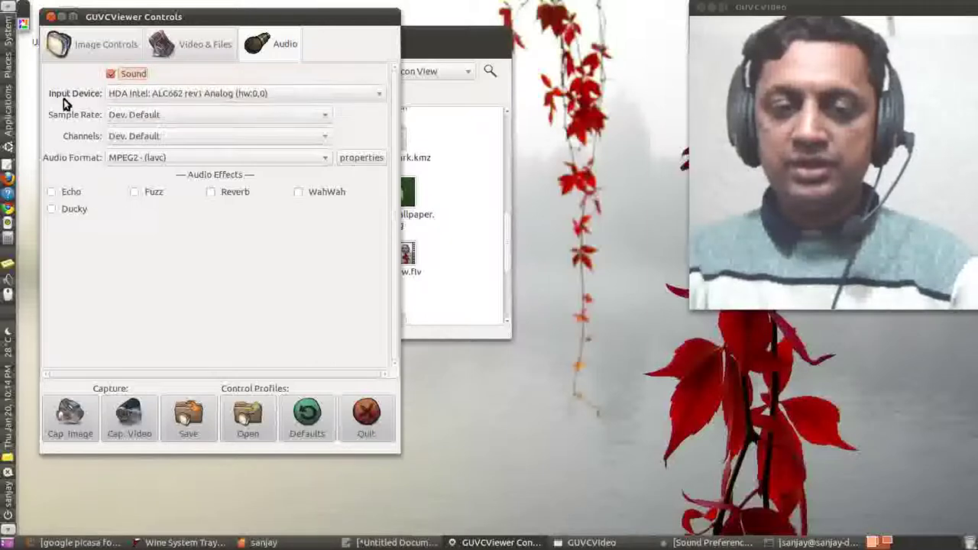
left_click(309, 116)
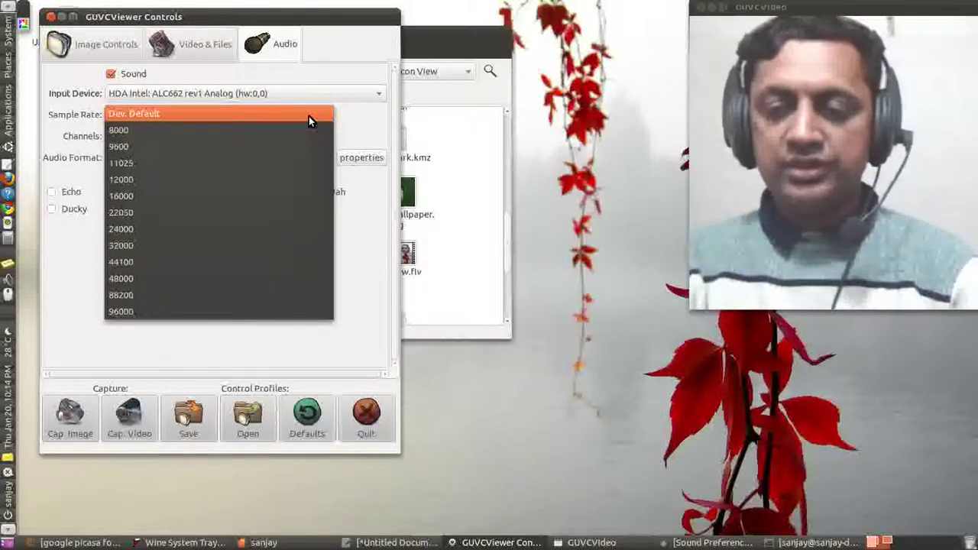
left_click(309, 117)
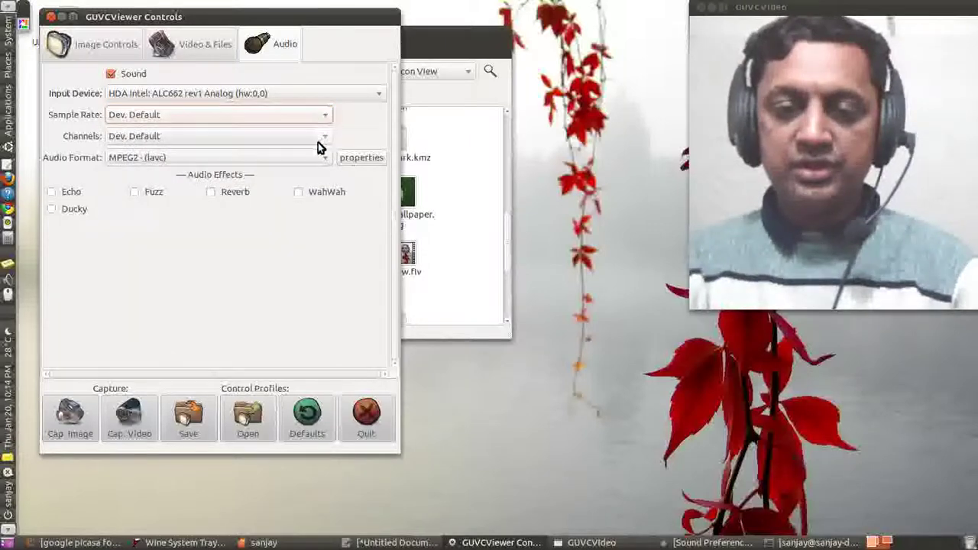
- Set the audio channels to 1 - mono and choose MPEG2 - (lavc) as the audio format
left_click(318, 142)
left_click(320, 151)
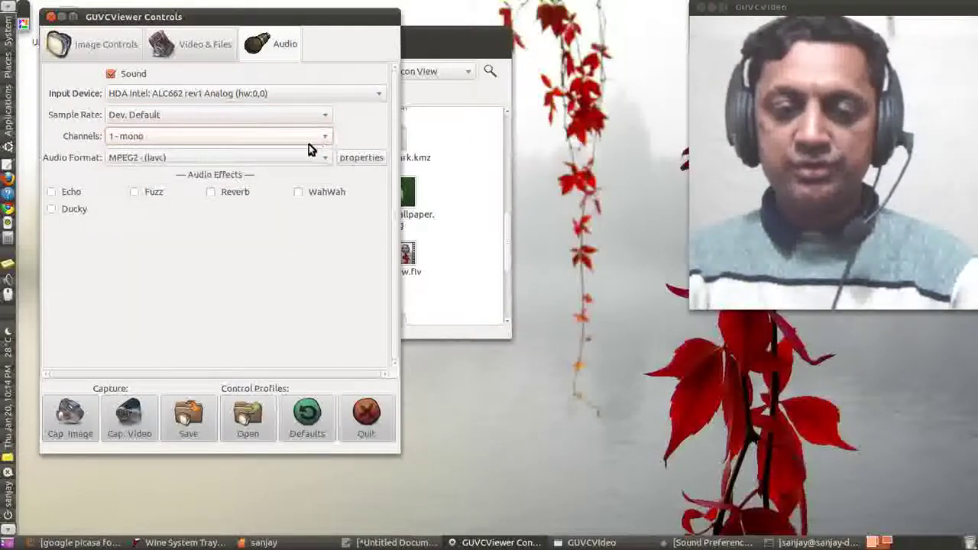
left_click(318, 159)
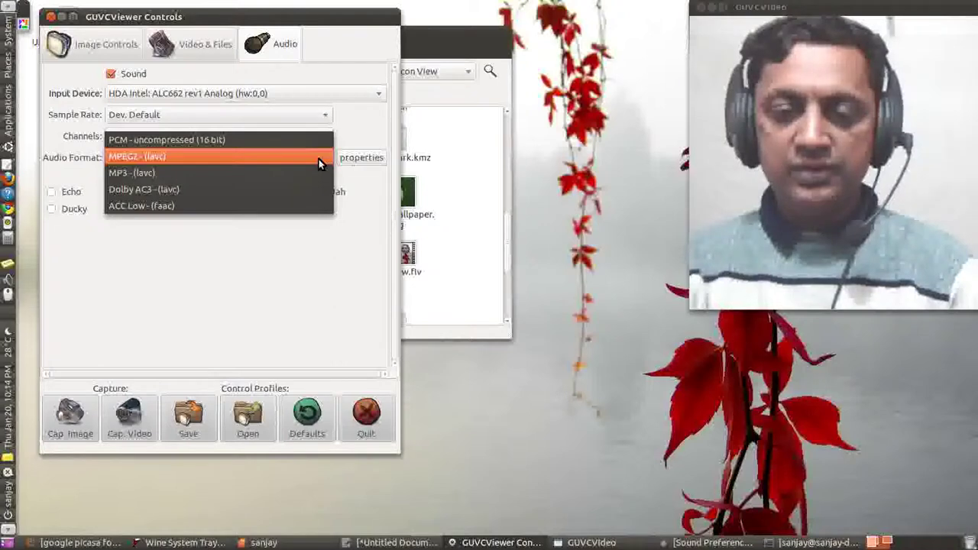
left_click(319, 159)
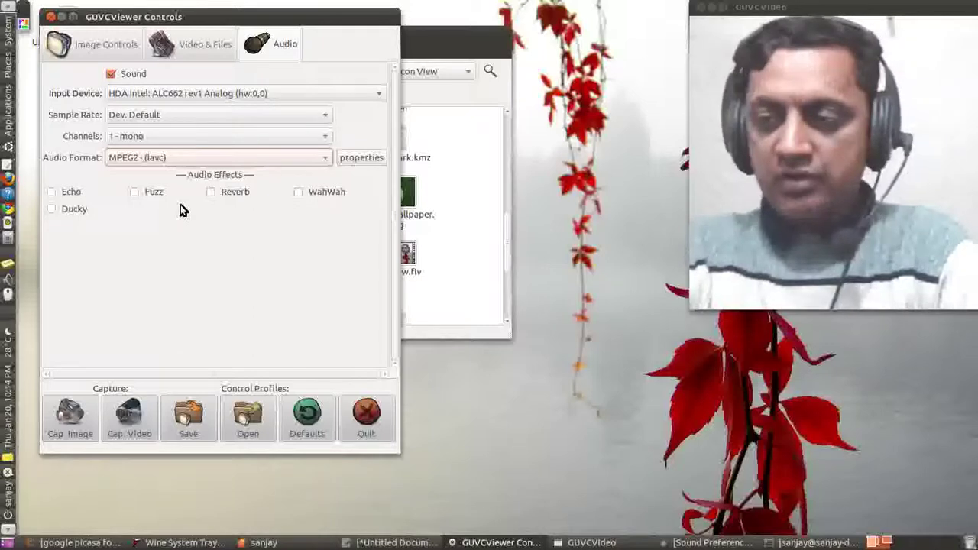
- Review the video and file settings and the image controls, and return to the video and file settings
left_click(189, 43)
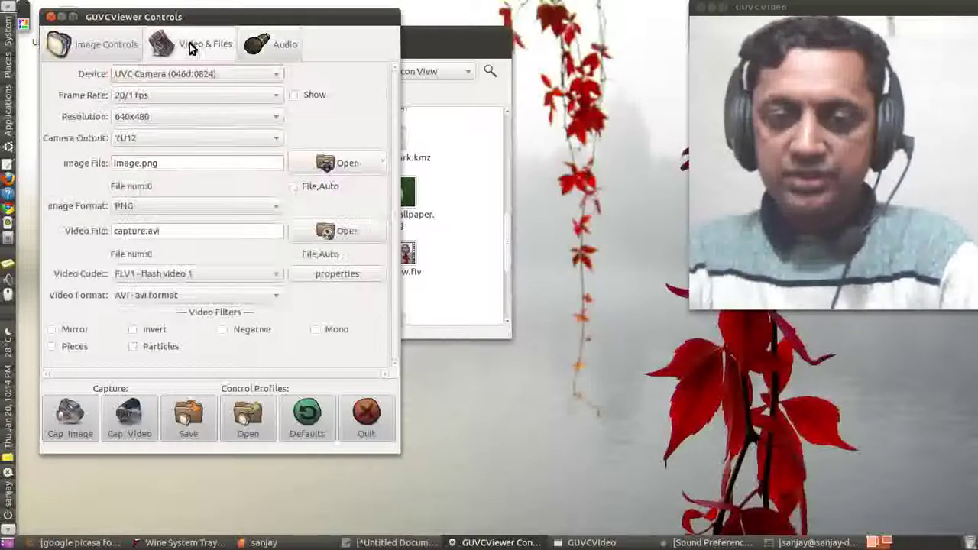
left_click(113, 43)
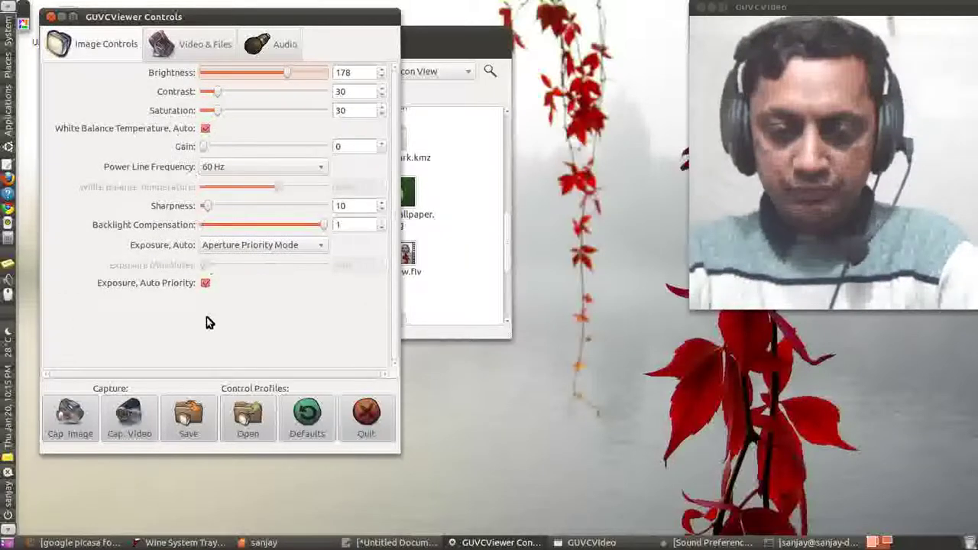
left_click(183, 48)
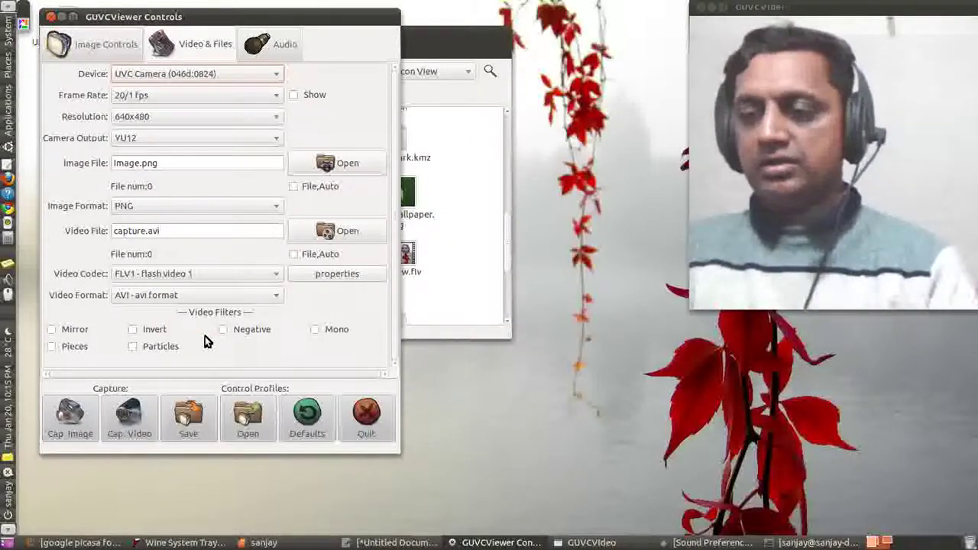
- Switch the Mirror video filter on and off three times to compare its effect on the webcam preview
left_click(52, 332)
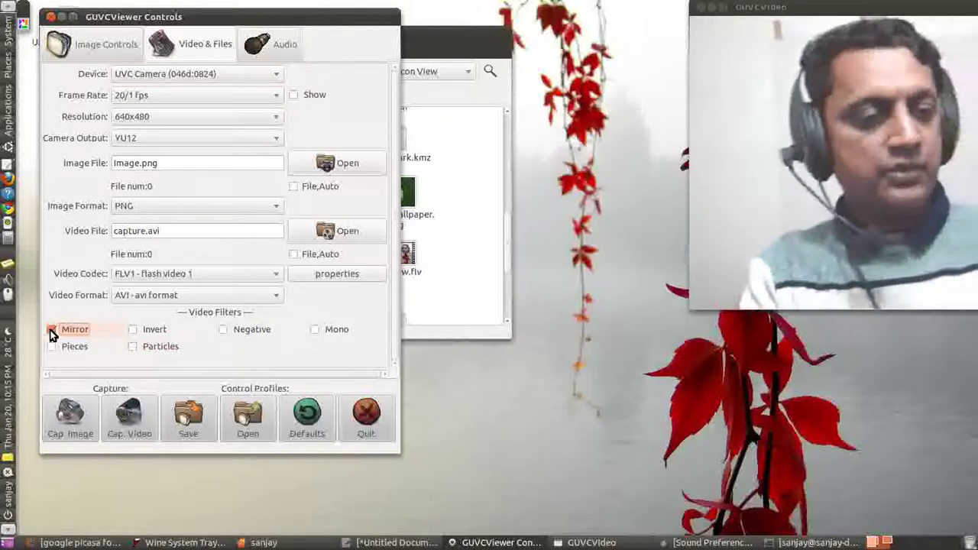
left_click(52, 331)
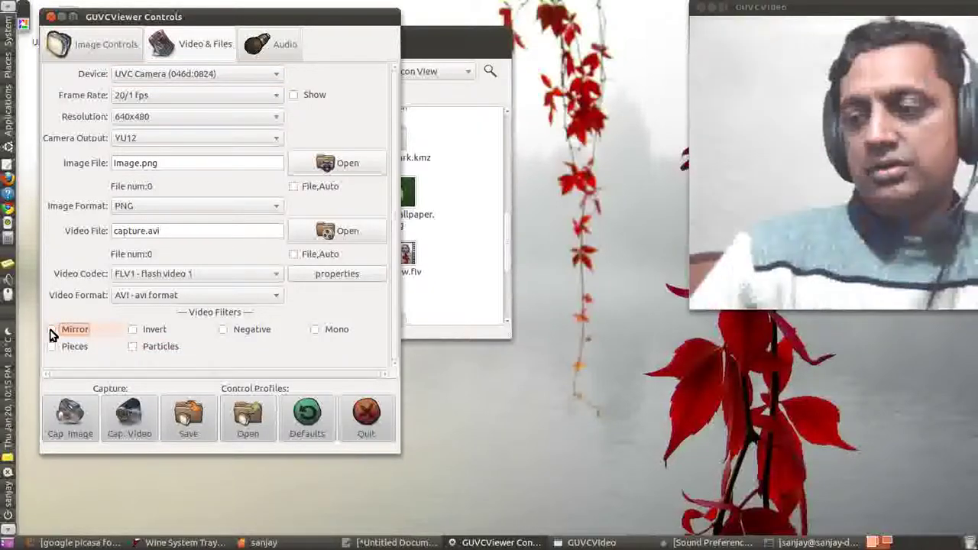
left_click(52, 332)
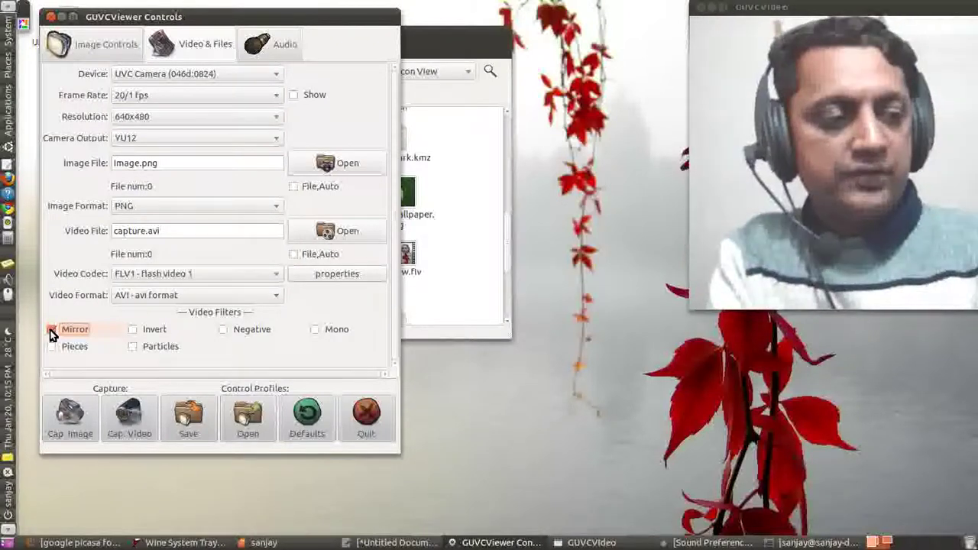
left_click(52, 332)
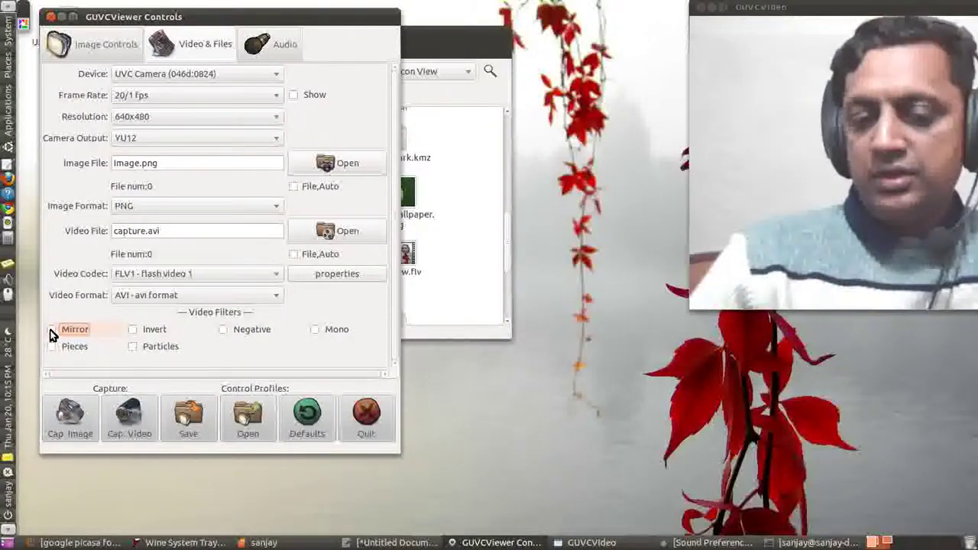
left_click(52, 331)
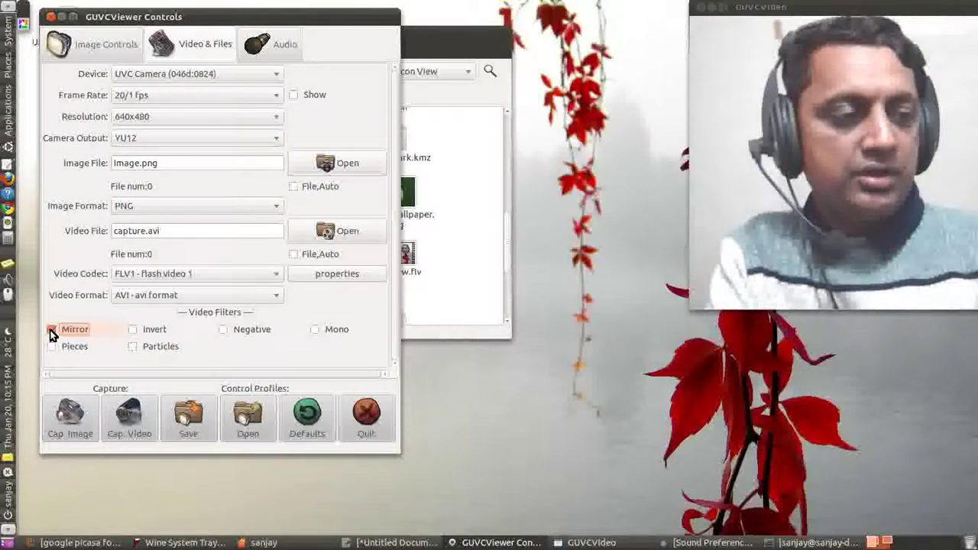
left_click(52, 332)
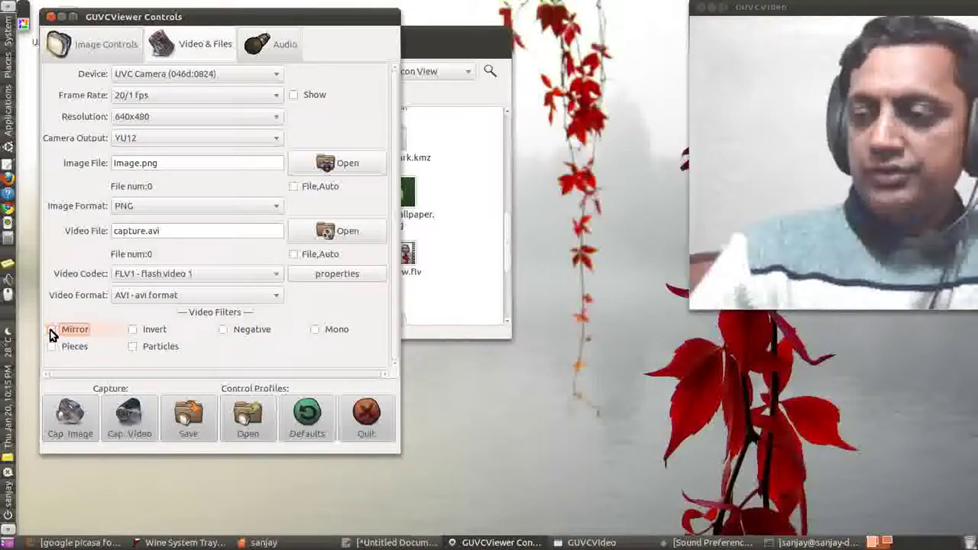
- Switch the Invert video filter on and off twice to compare its effect on the webcam preview
left_click(133, 331)
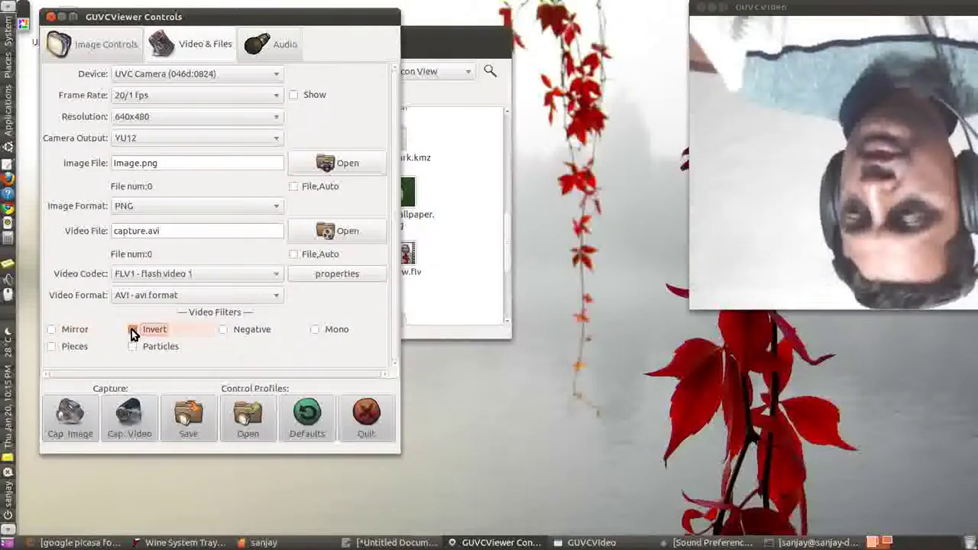
left_click(133, 330)
left_click(133, 331)
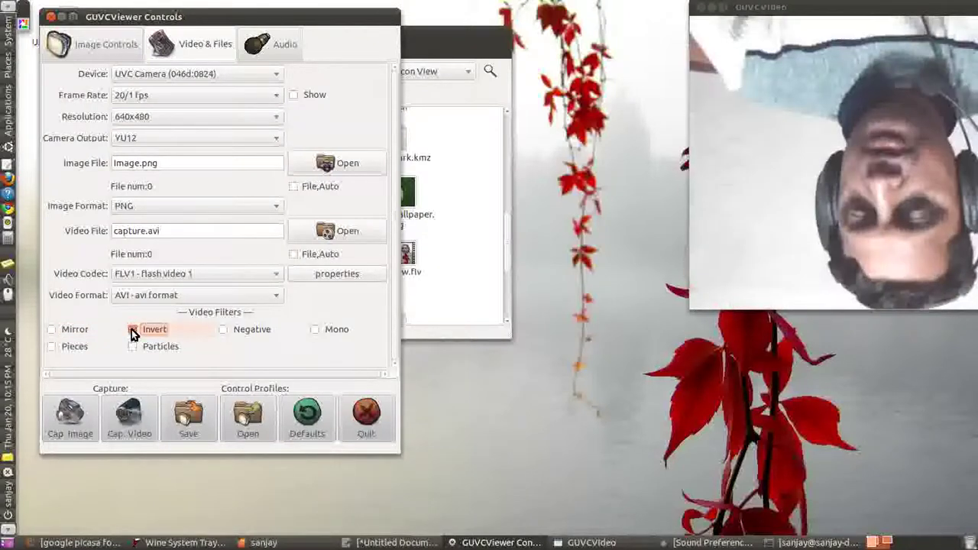
left_click(133, 331)
- Try the Negative and Mono video filters one at a time, switching each off again after checking the preview
left_click(223, 329)
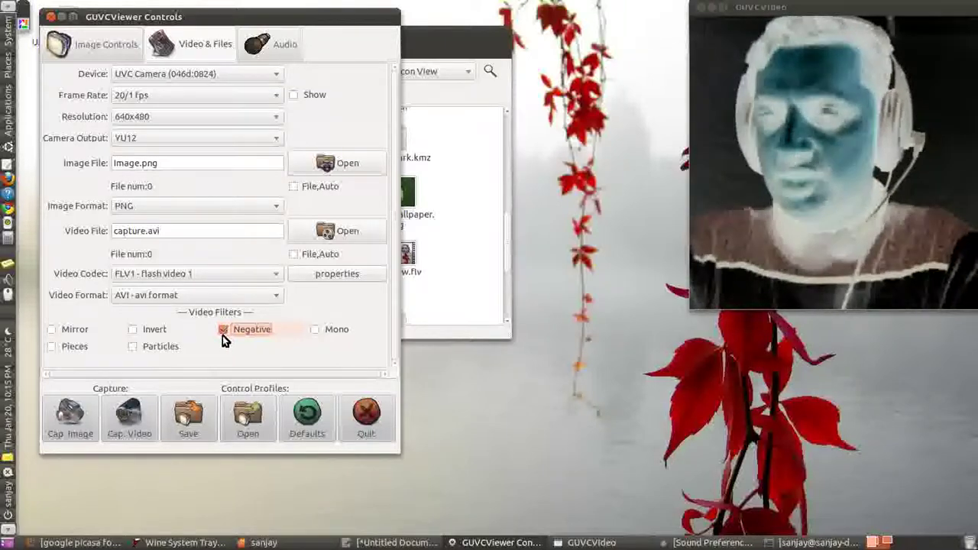
left_click(222, 330)
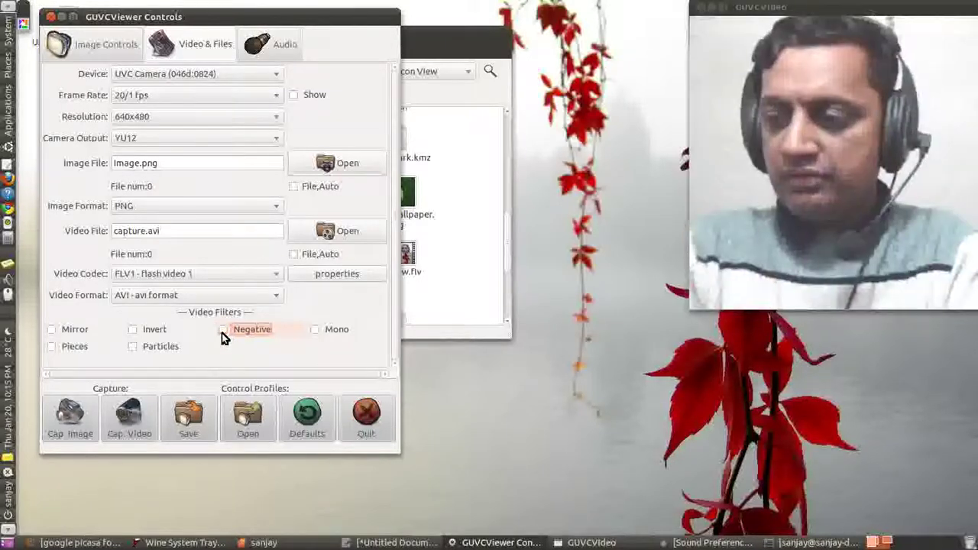
left_click(316, 330)
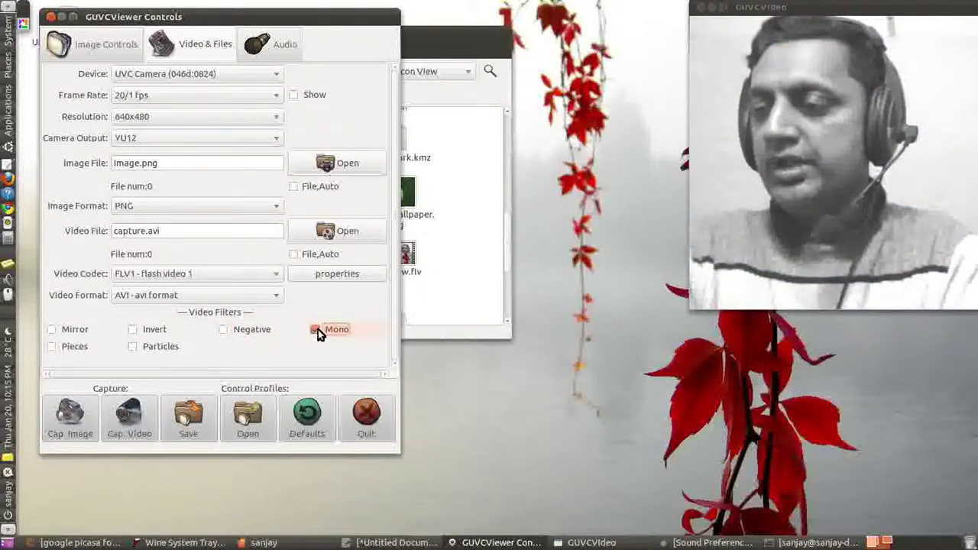
left_click(318, 330)
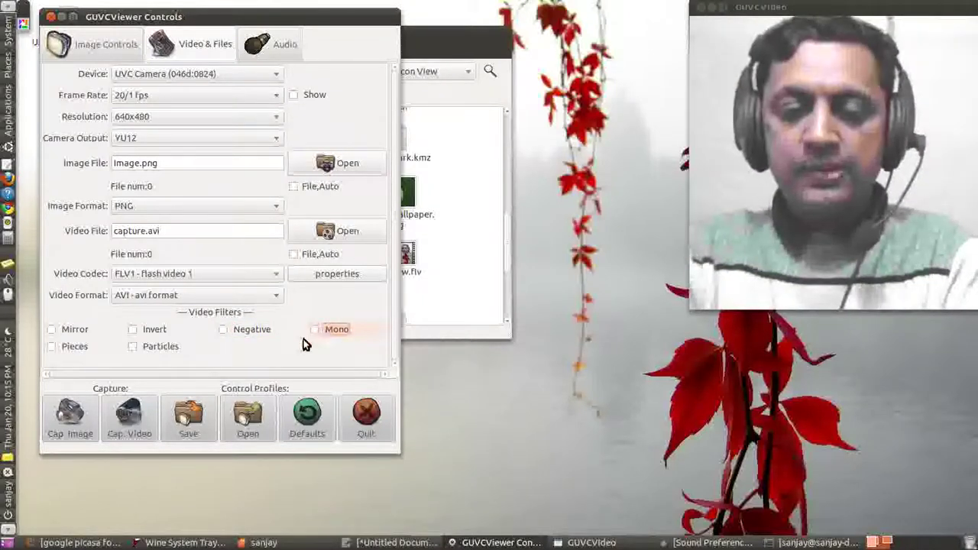
- Try the Pieces and Particles video filters one at a time on the webcam preview, leaving both off
left_click(52, 347)
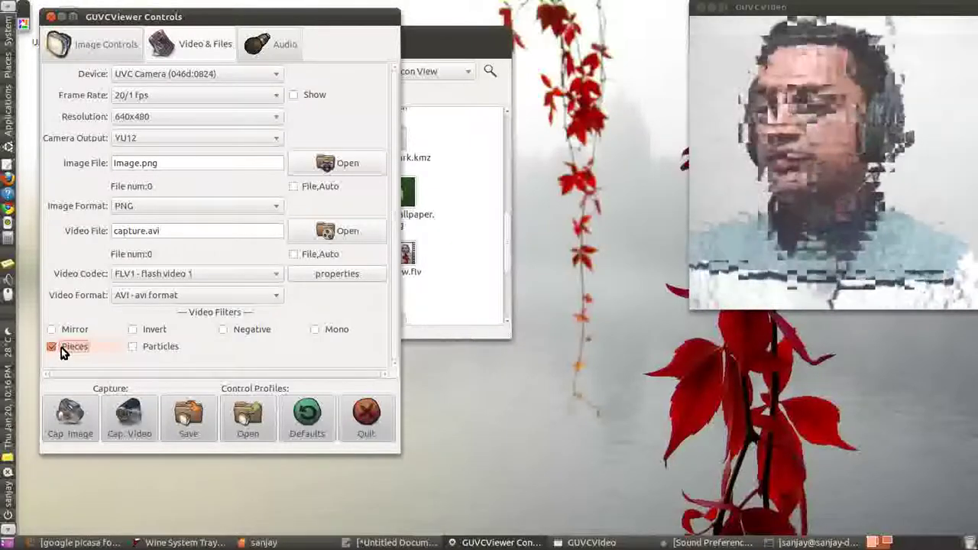
left_click(52, 348)
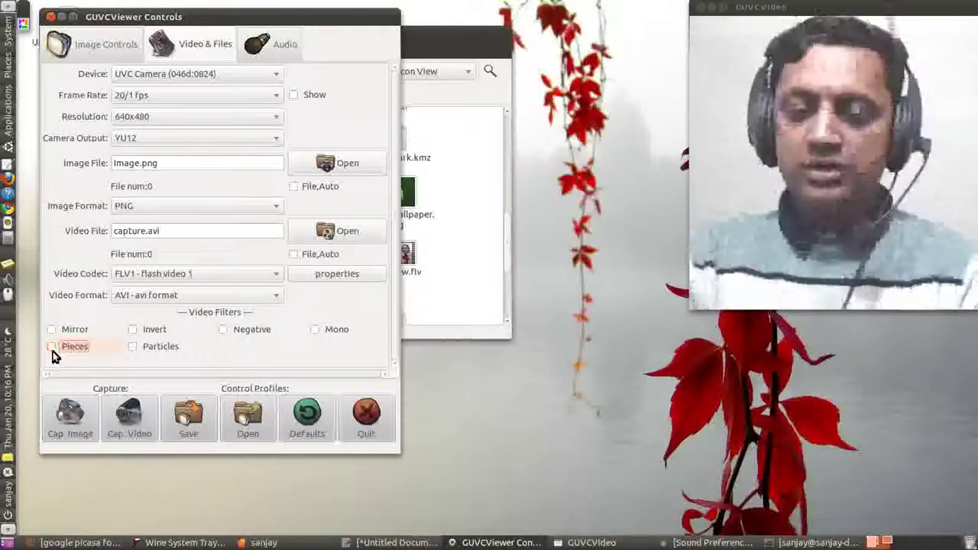
left_click(133, 348)
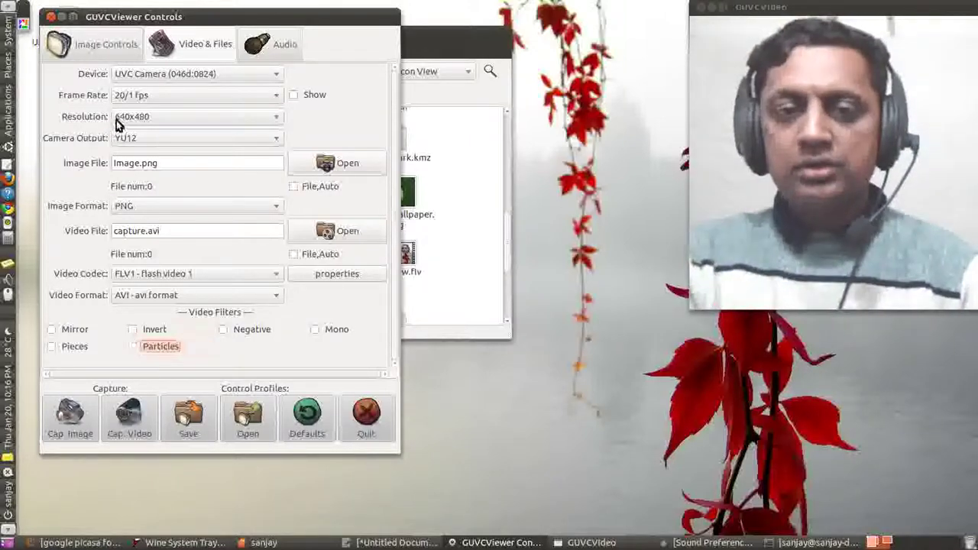
- Minimize the guvcview controls window and the home folder window, leaving only the webcam preview on the desktop
left_click(62, 16)
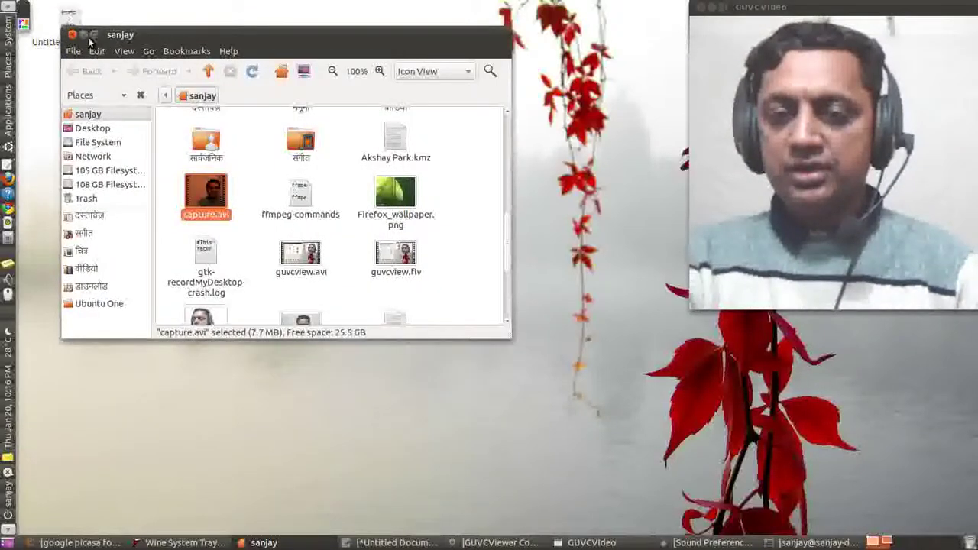
left_click(83, 35)
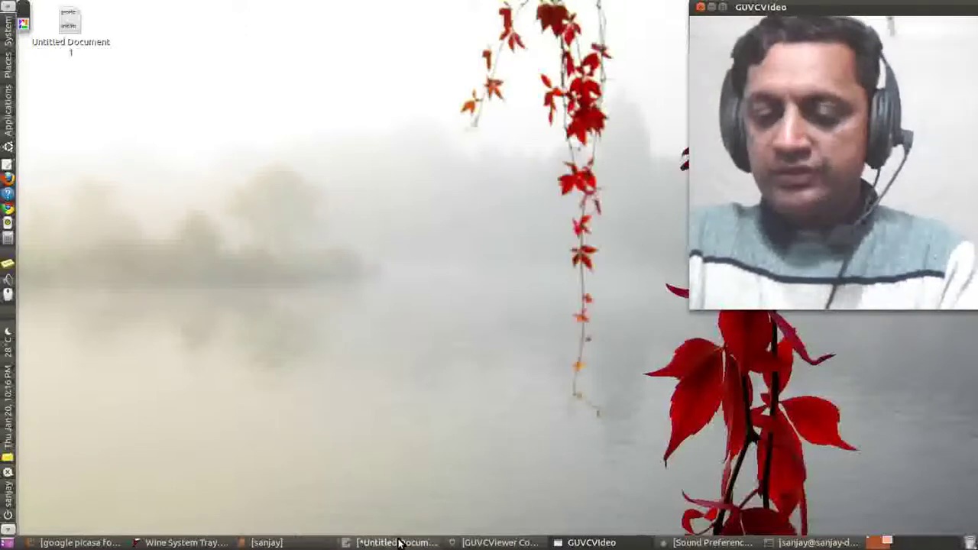
left_click(485, 543)
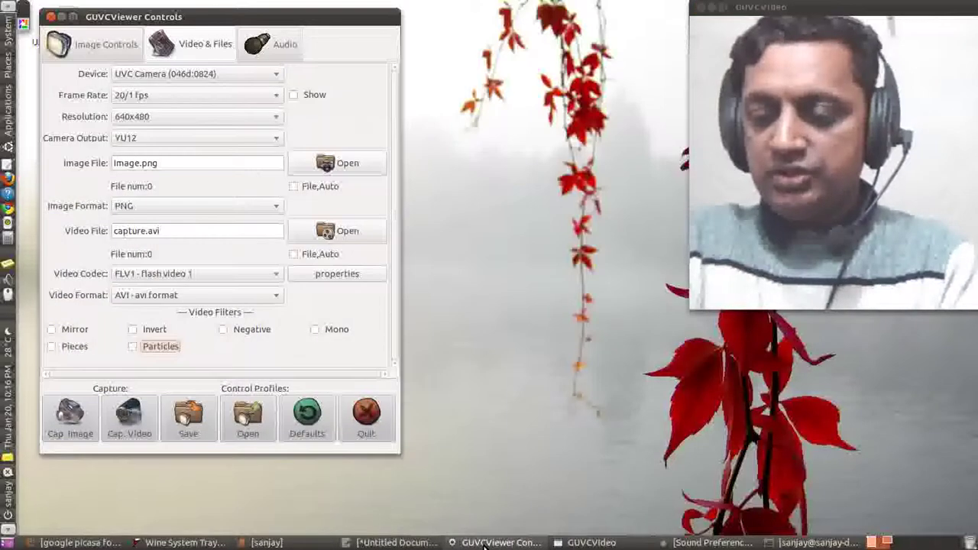
left_click(62, 16)
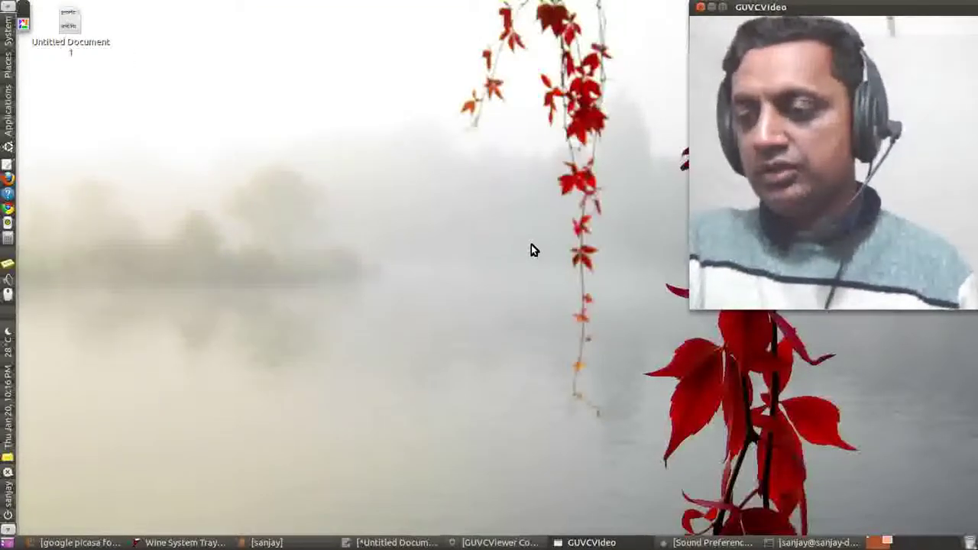
- Check the screen recording's encoding progress in the terminal by printing several status lines, and minimize the terminal
left_click(788, 543)
left_click_drag(436, 238, 315, 101)
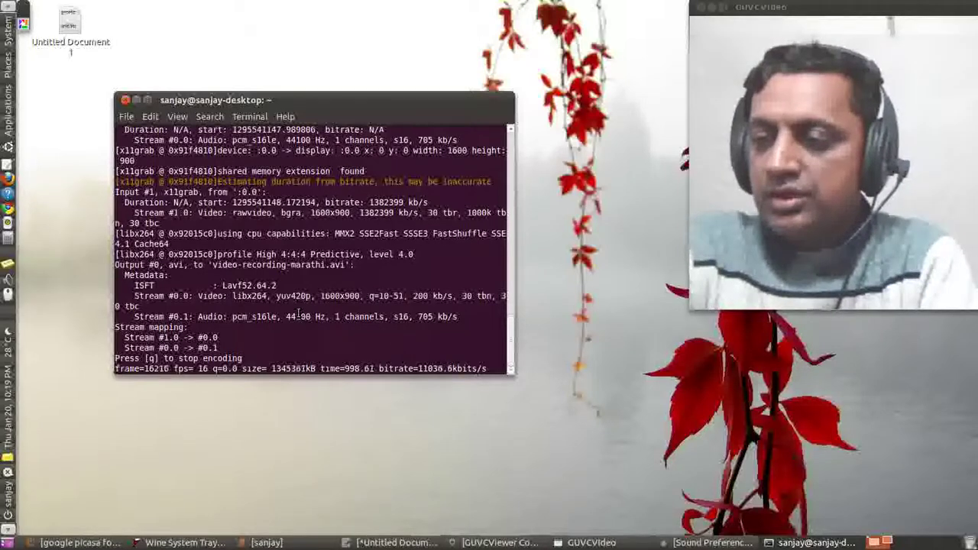
key("Return")
key("Return")
key("Return")
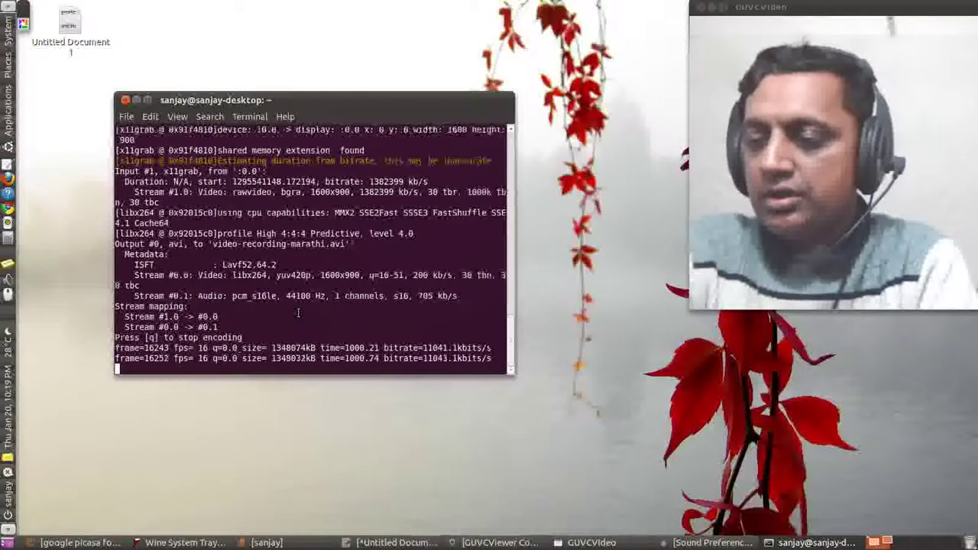
key("Return")
key("Return")
key("Return")
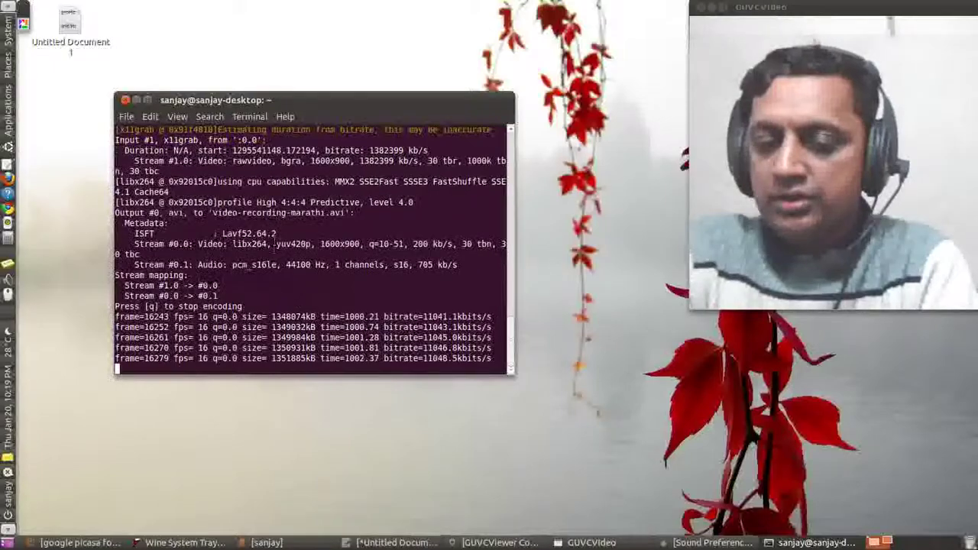
key("Return")
key("Return")
left_click(136, 100)
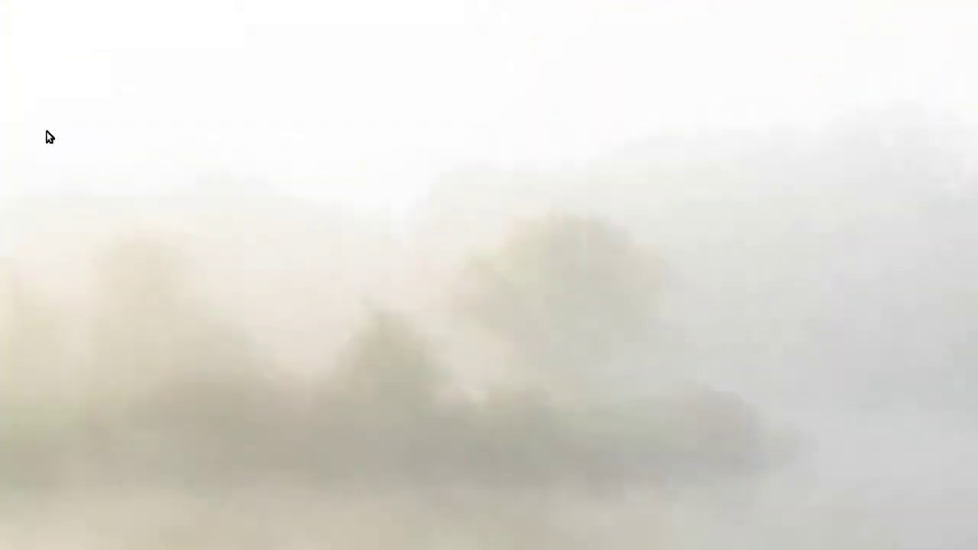
- Launch the Kdenlive video editor from the installed Sound & Video applications
left_click(8, 119)
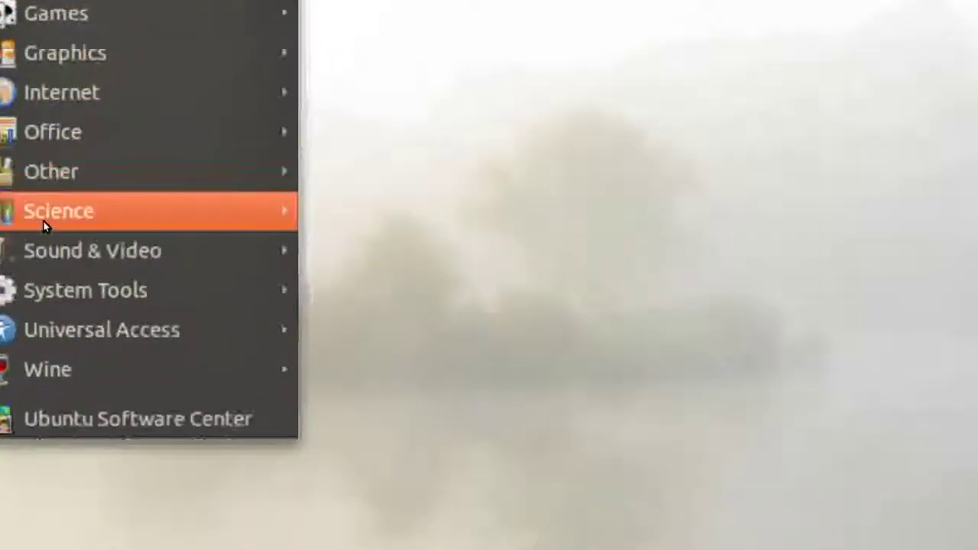
mouse_move(109, 359)
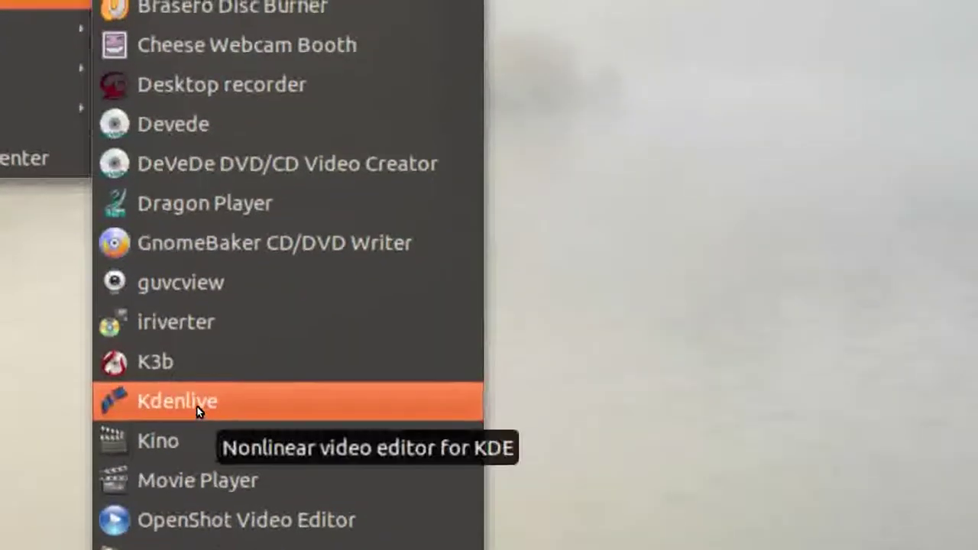
left_click(197, 405)
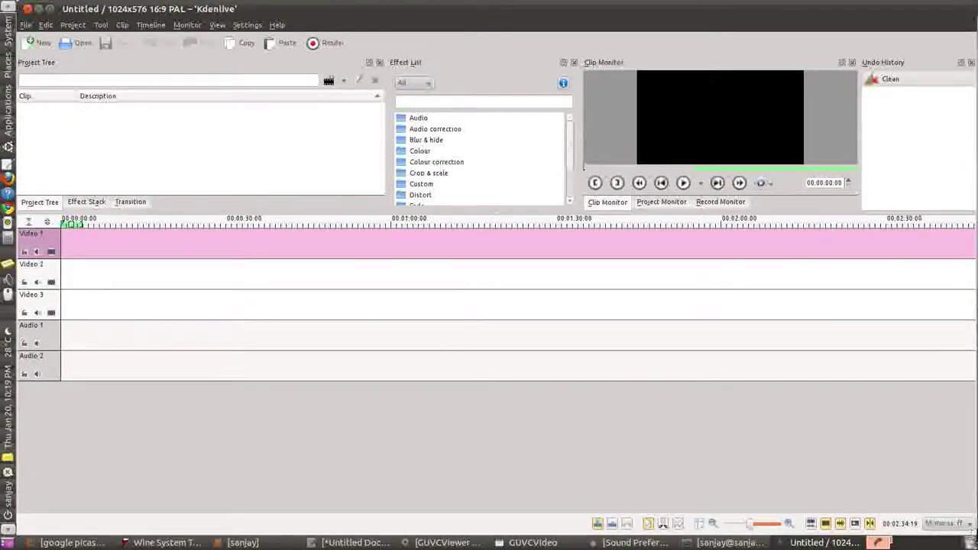
- Shrink the Kdenlive window and position it beside the webcam preview so that both are fully visible
left_click_drag(971, 527, 583, 430)
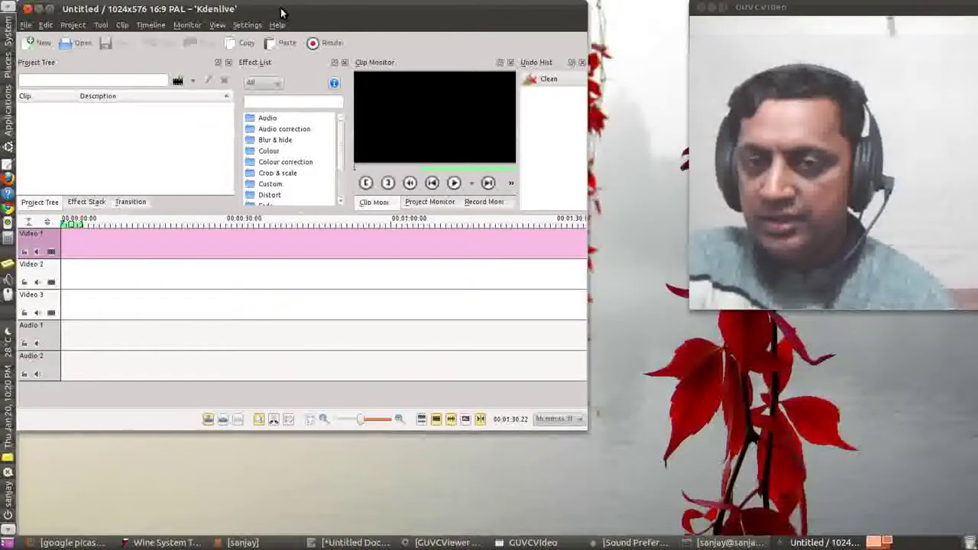
left_click_drag(279, 11, 321, 17)
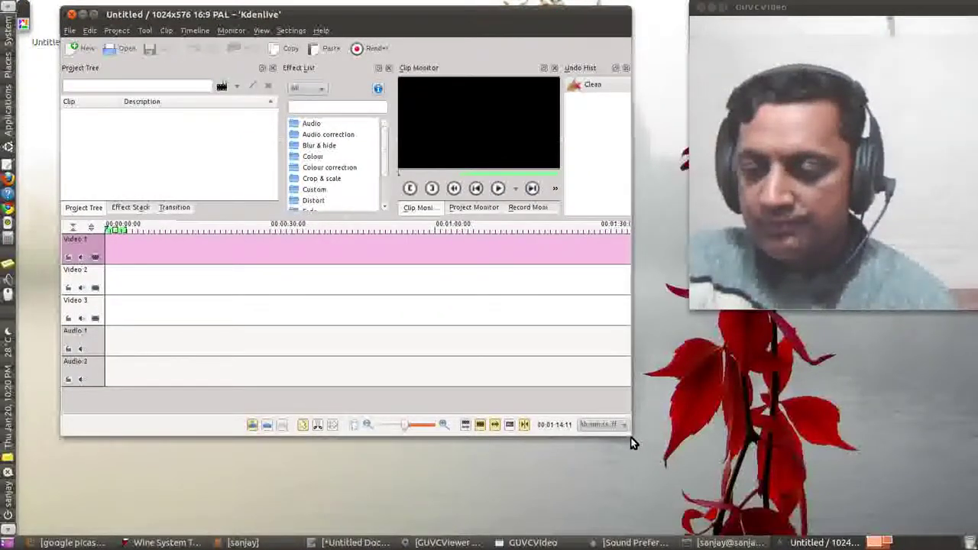
left_click_drag(631, 443, 653, 481)
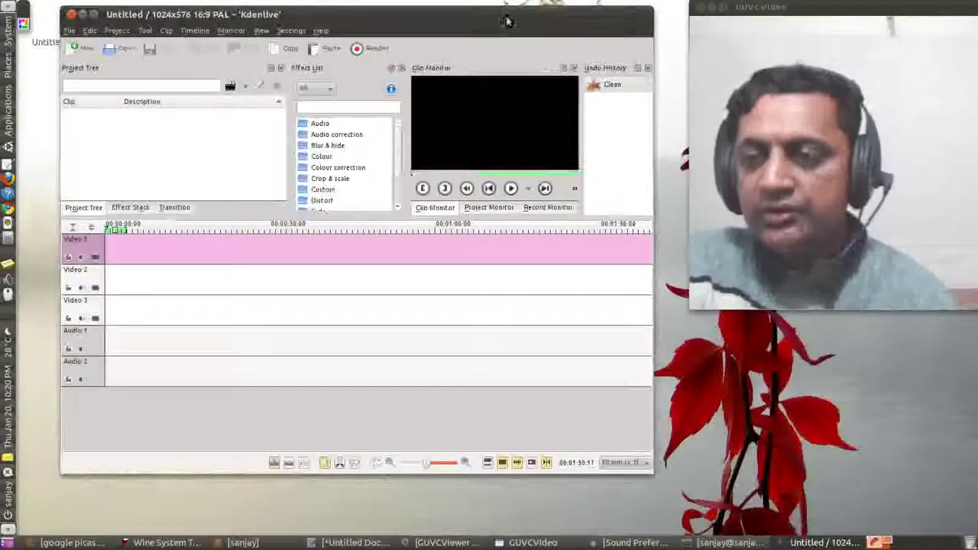
left_click_drag(507, 21, 492, 42)
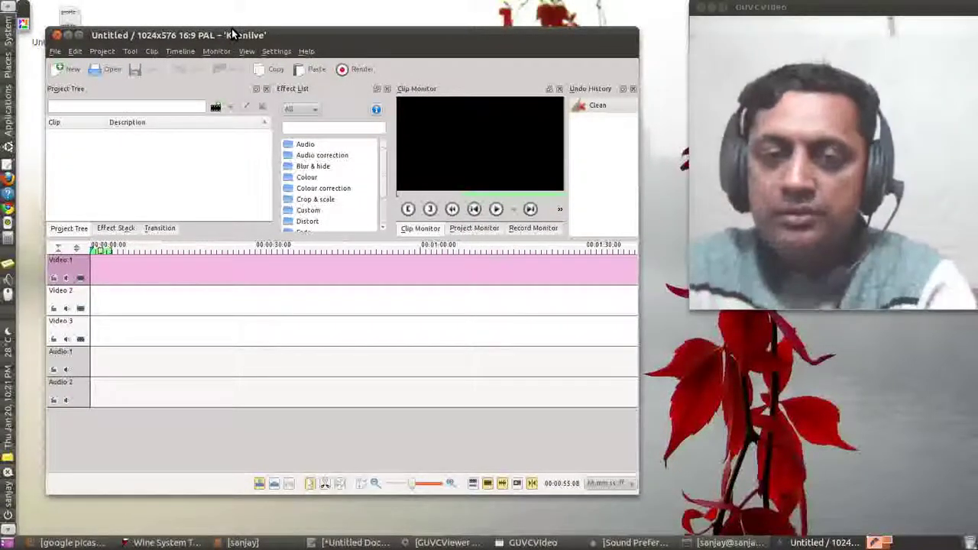
- Minimize Kdenlive and open the Ubuntu Software Center
left_click(67, 35)
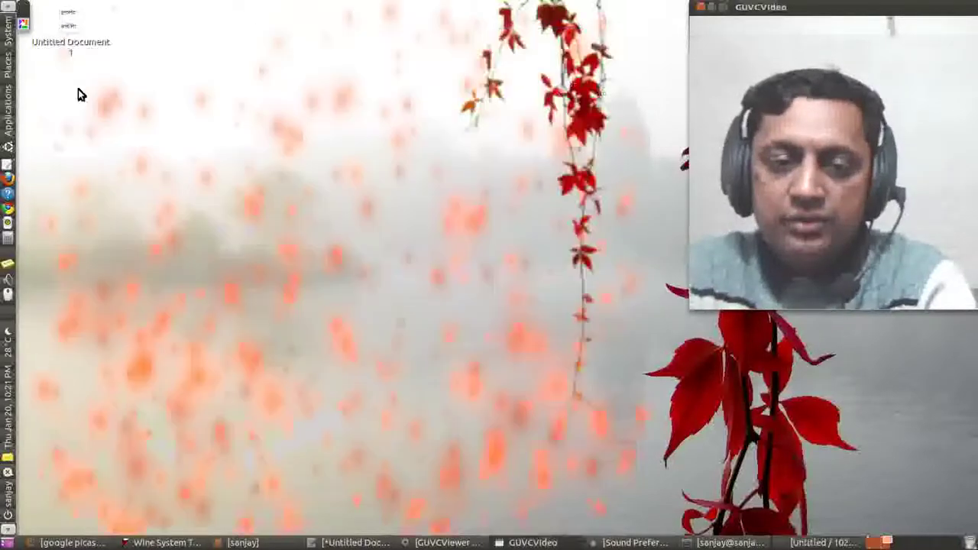
left_click(8, 115)
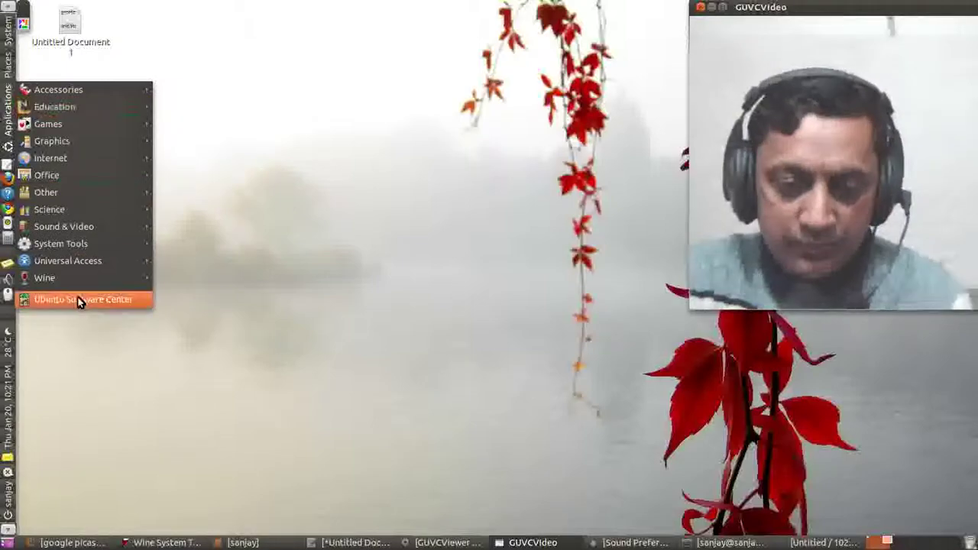
left_click(234, 271)
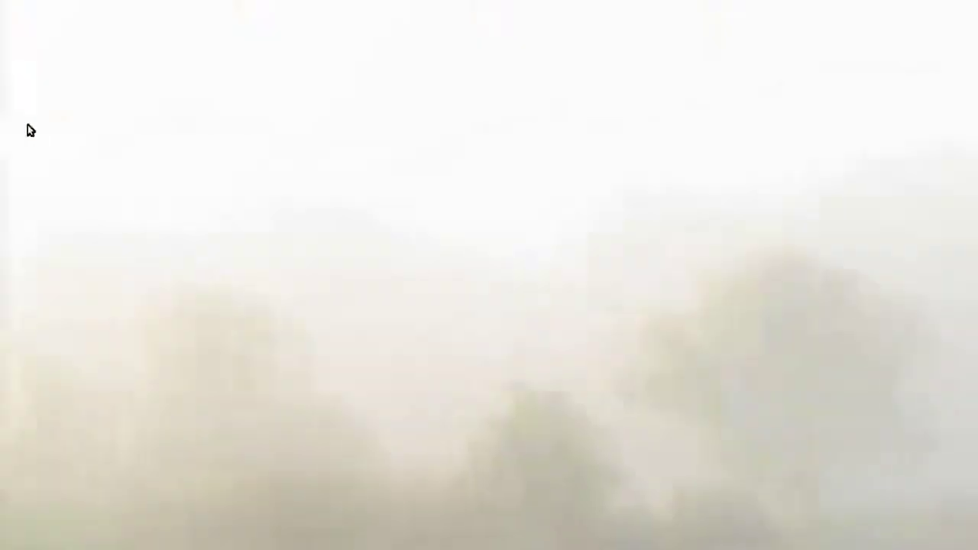
left_click(22, 87)
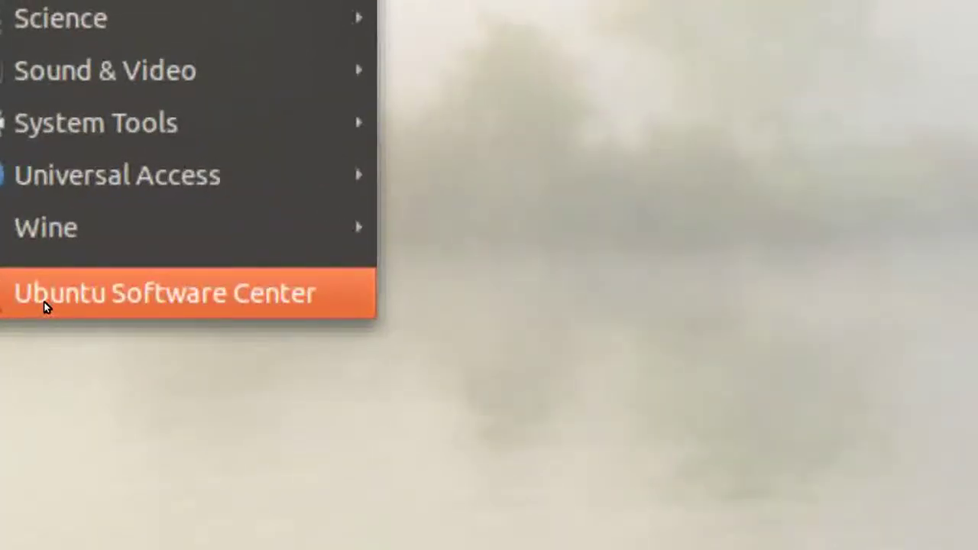
left_click(43, 306)
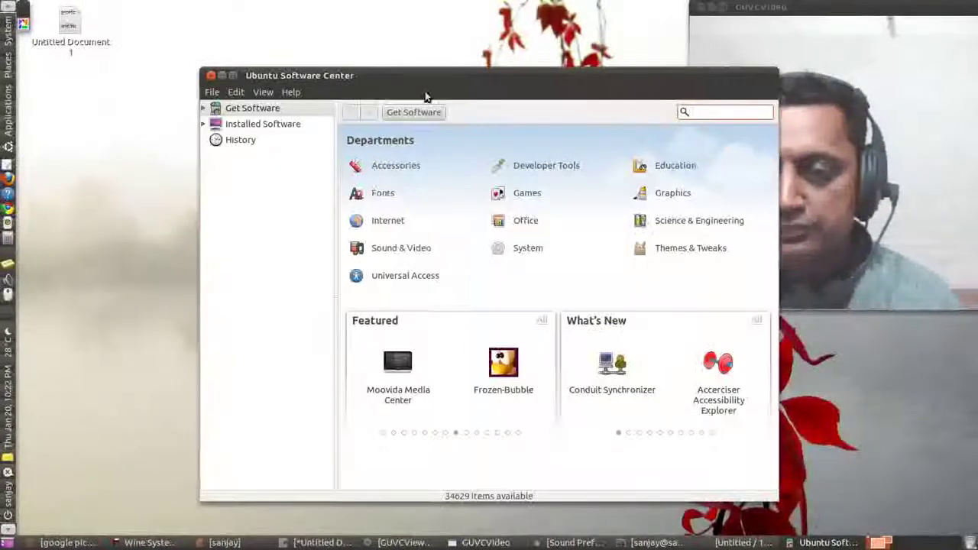
- Search the Ubuntu Software Center for kdenlive and position its window clear of the webcam preview
left_click_drag(484, 79, 322, 32)
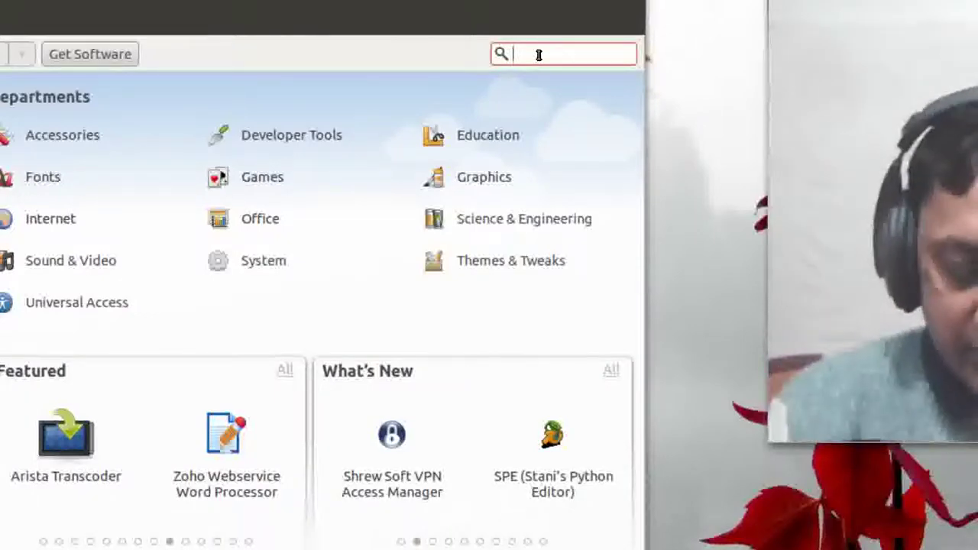
type("kdenl")
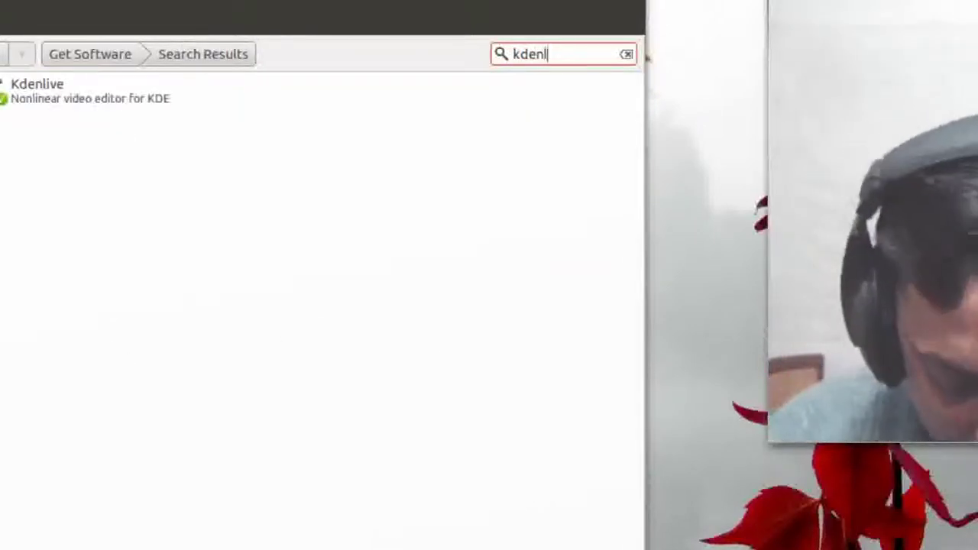
type("ive")
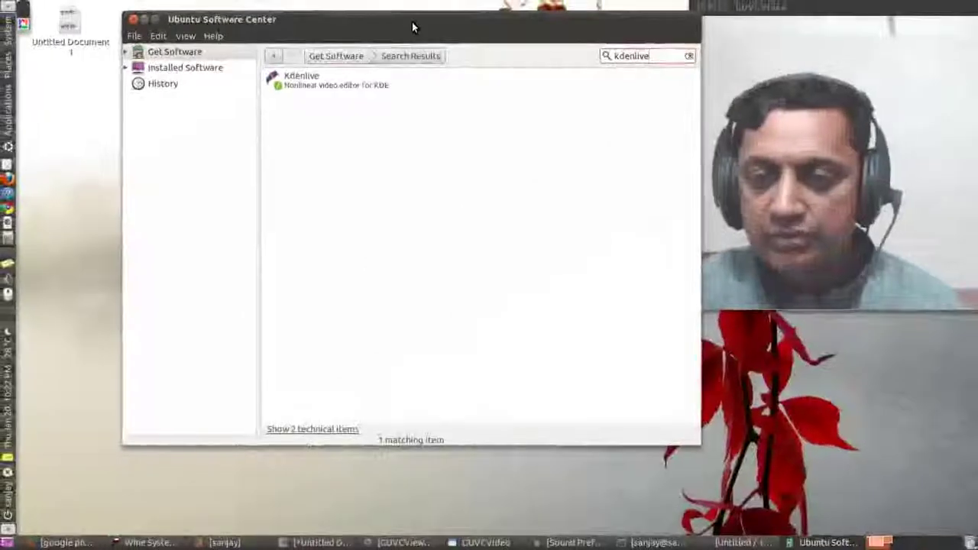
left_click_drag(413, 25, 318, 57)
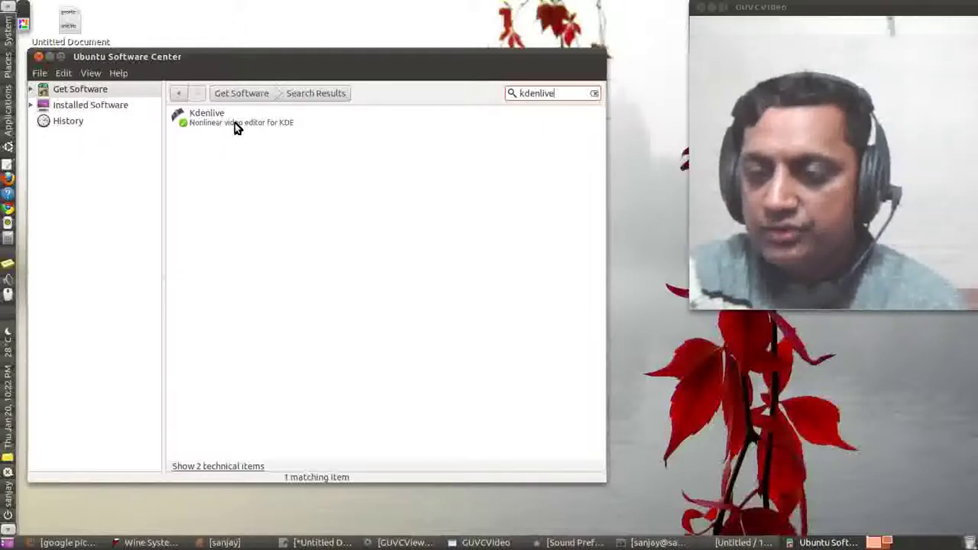
- Minimize the Ubuntu Software Center and launch Synaptic Package Manager from the system administration tools
left_click(50, 55)
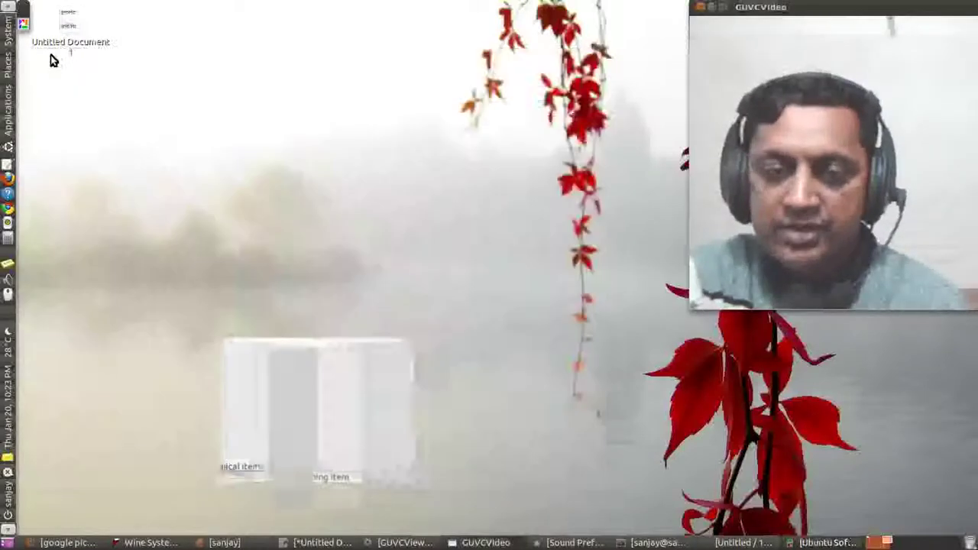
left_click(7, 35)
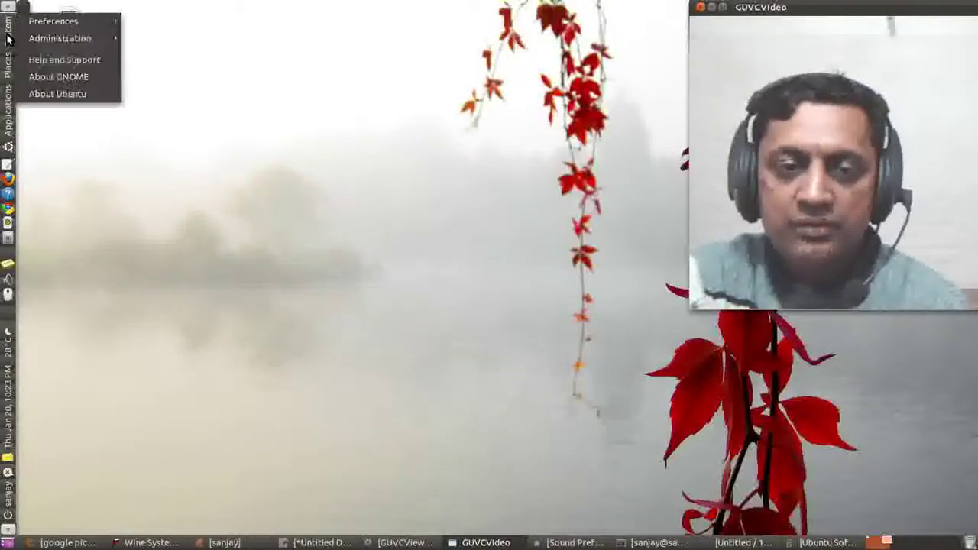
mouse_move(45, 39)
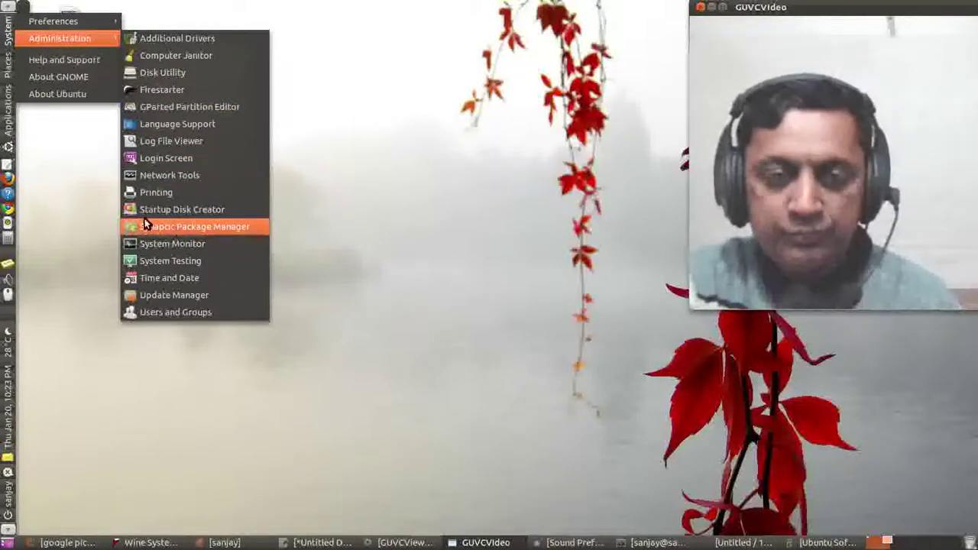
left_click(52, 184)
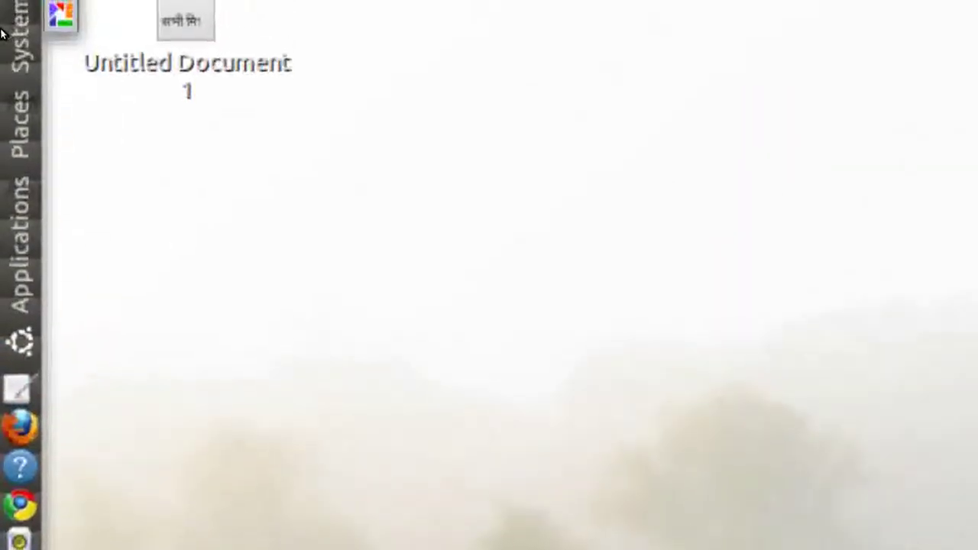
left_click(3, 32)
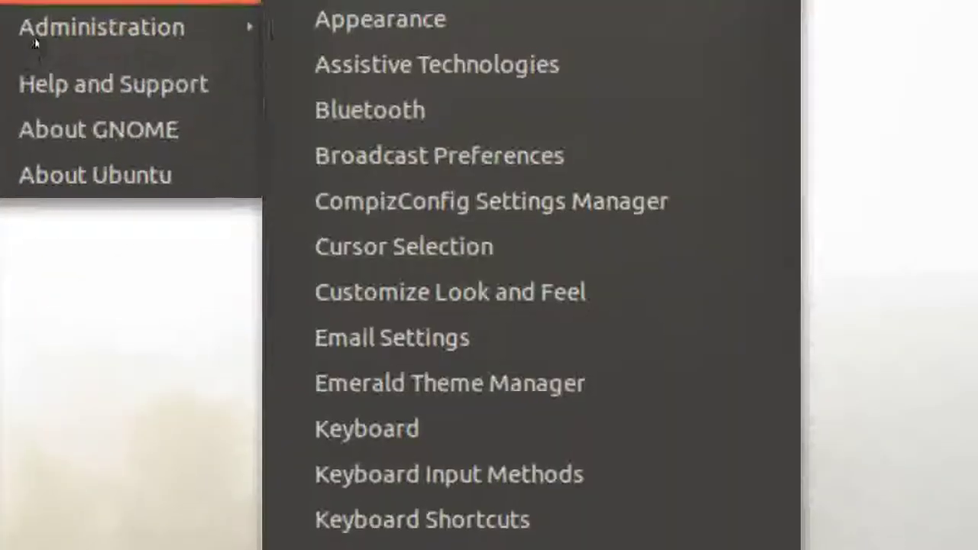
mouse_move(76, 59)
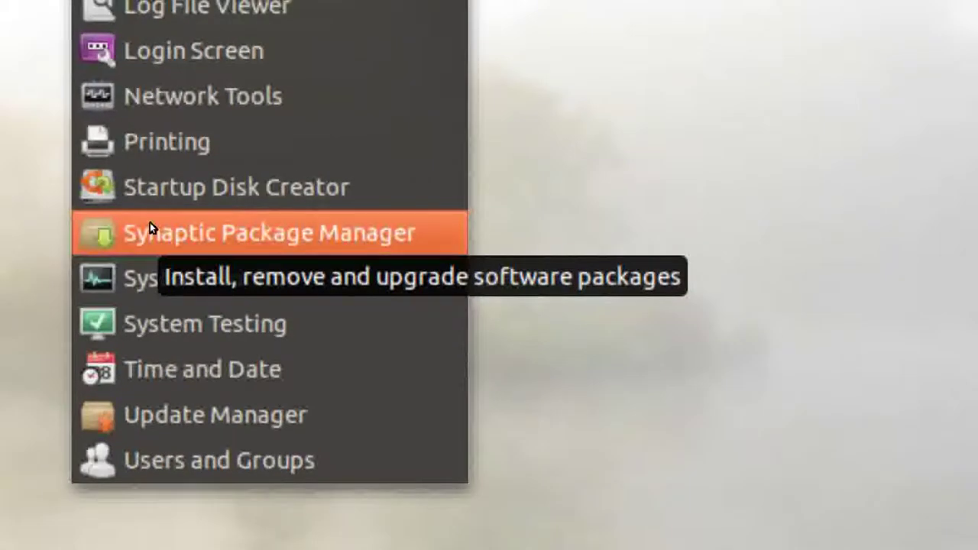
left_click(150, 224)
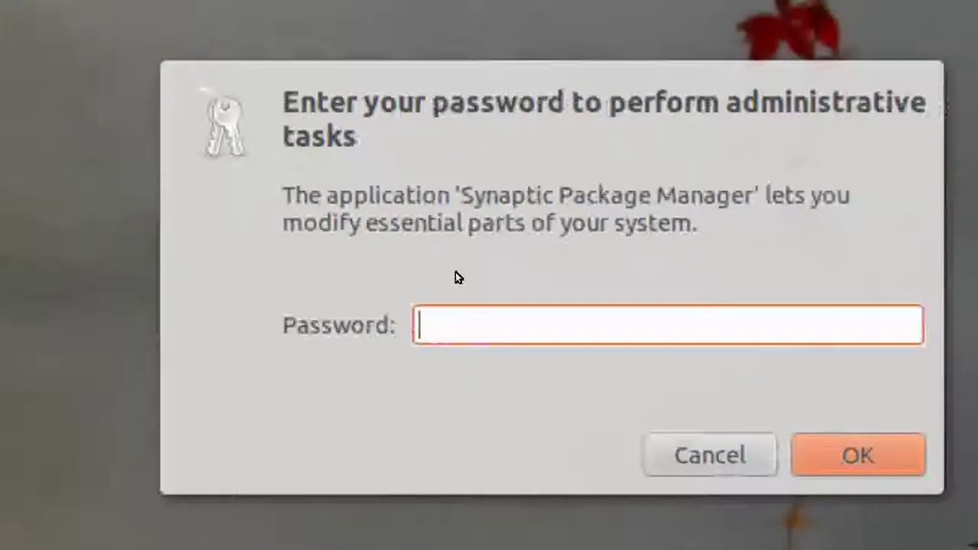
- Enter the account password to authorise Synaptic Package Manager for administrative tasks
type("••")
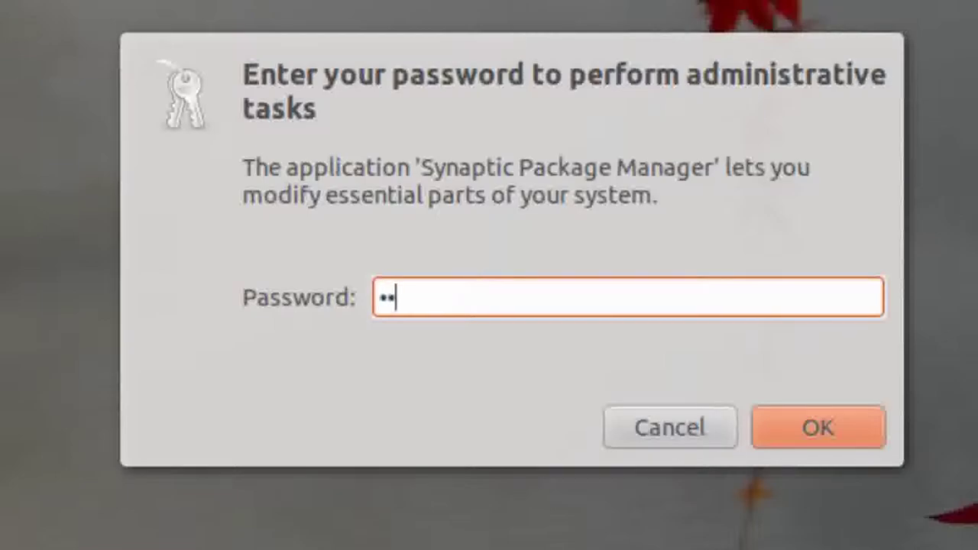
type("••••")
key("Return")
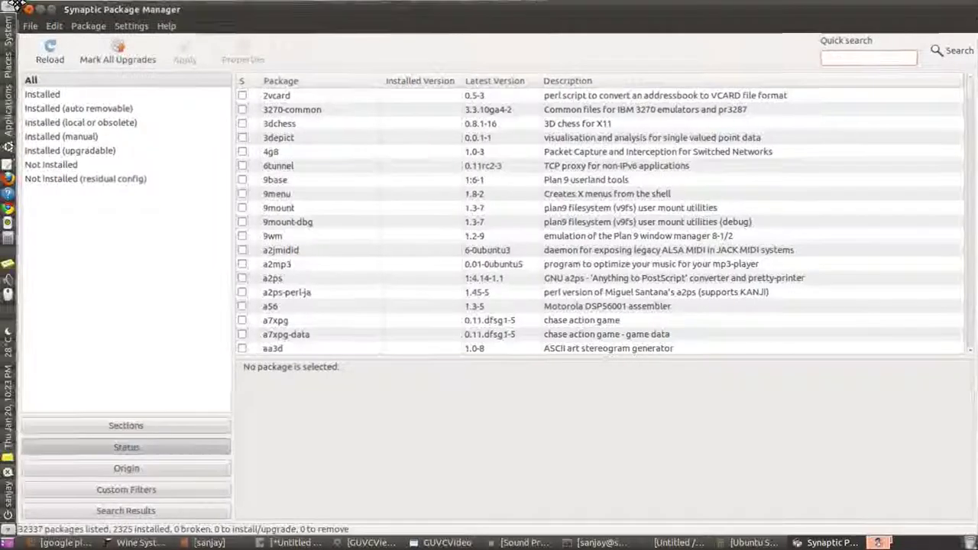
- Shrink the Synaptic Package Manager window and position it beside the webcam preview so that both are fully visible
left_click_drag(17, 6, 177, 3)
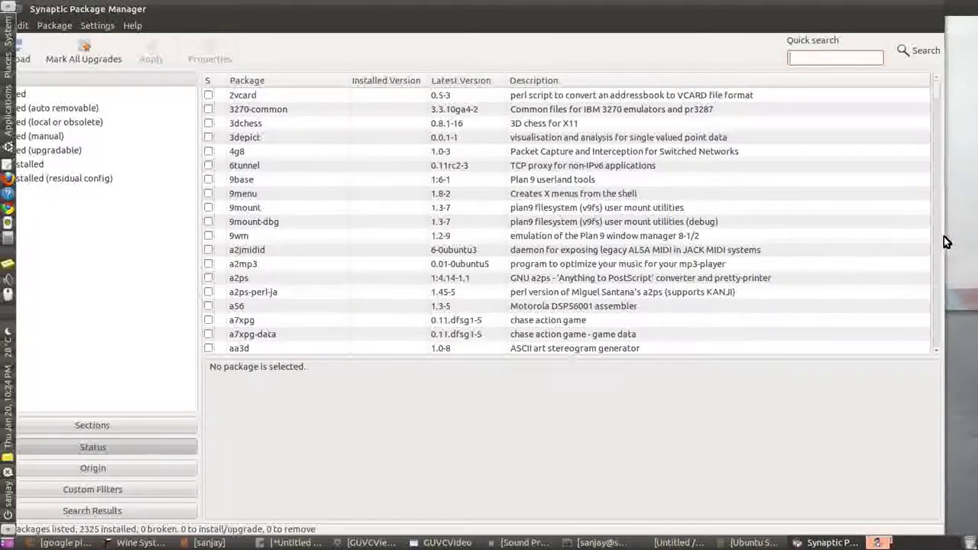
left_click_drag(941, 237, 655, 215)
left_click_drag(517, 22, 556, 22)
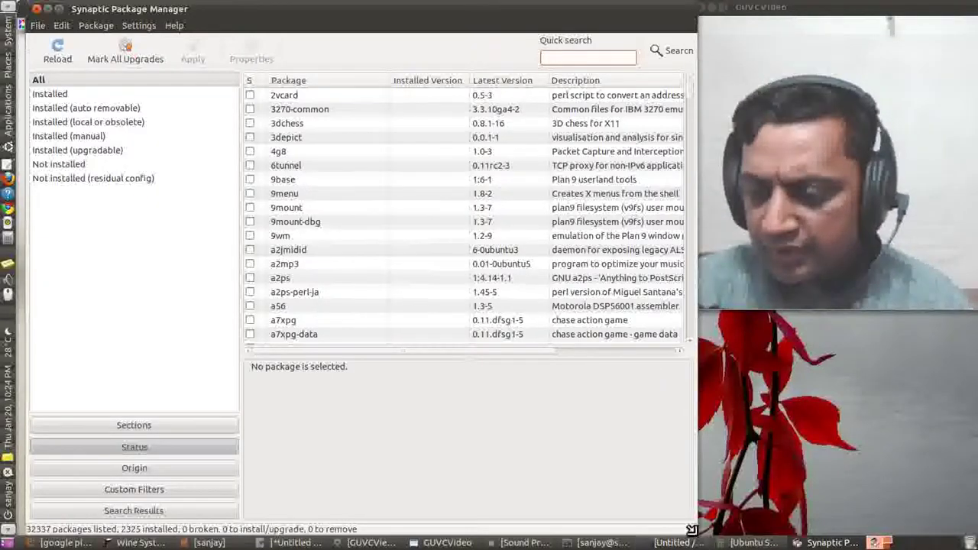
left_click_drag(695, 514, 686, 474)
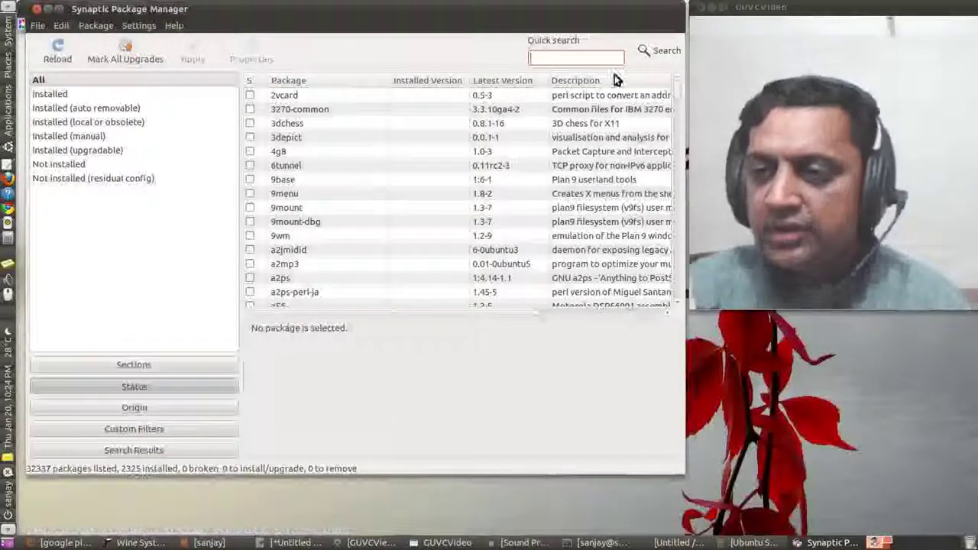
left_click_drag(609, 23, 606, 26)
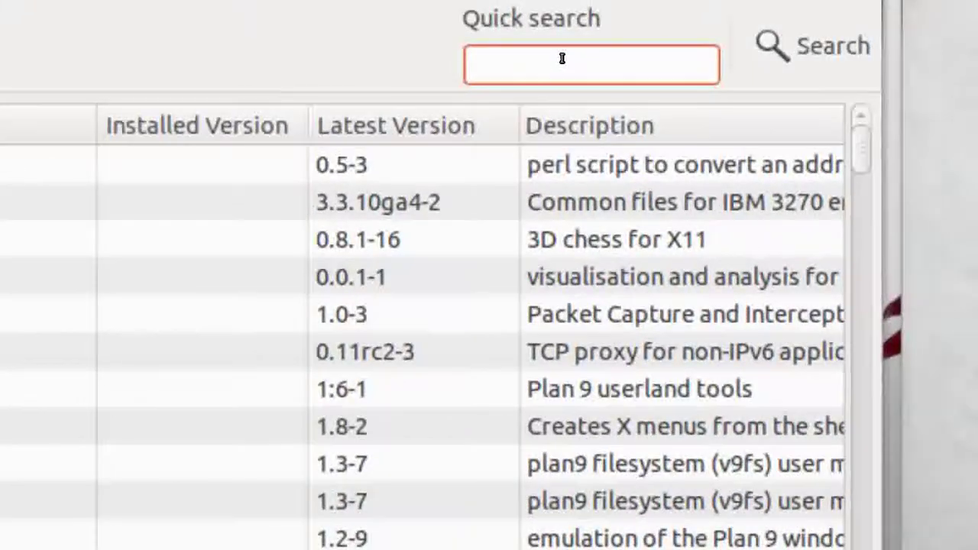
- Search the Synaptic packages for kdenlive and view the marking options of kdenlive-dbg without choosing one
type("kdenli")
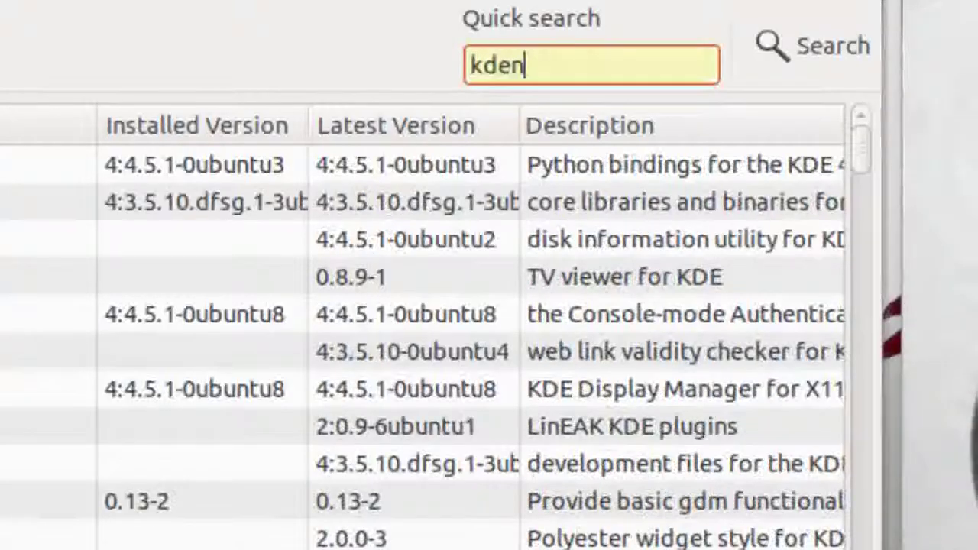
type("ve")
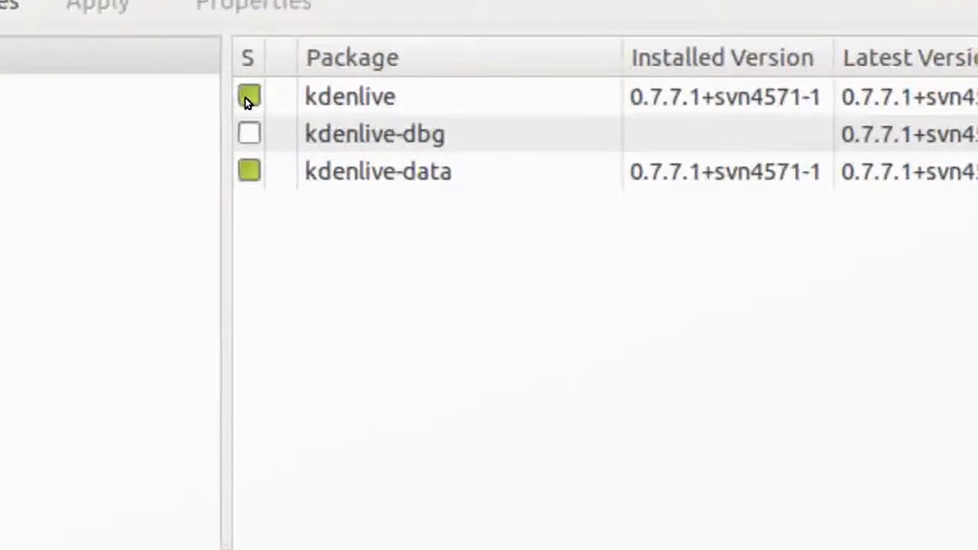
left_click(242, 113)
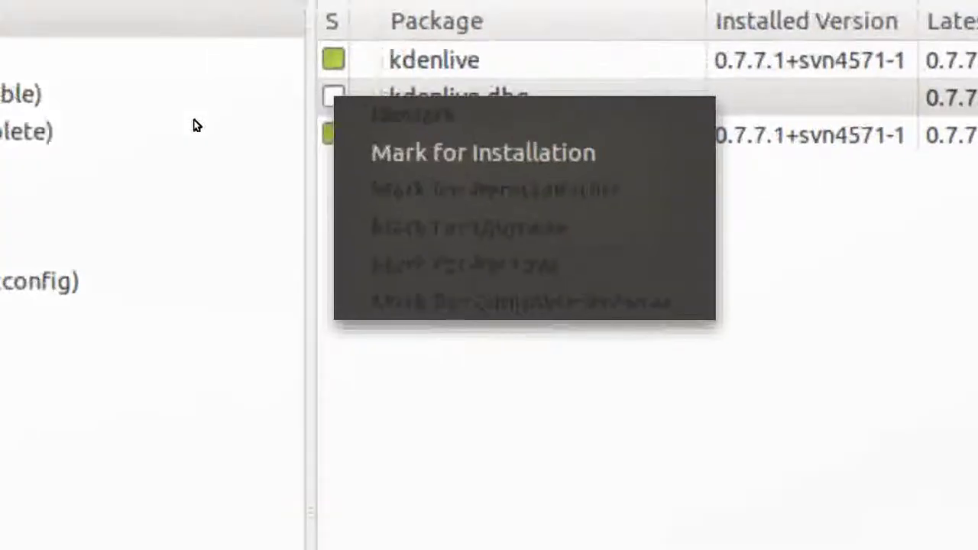
left_click(66, 104)
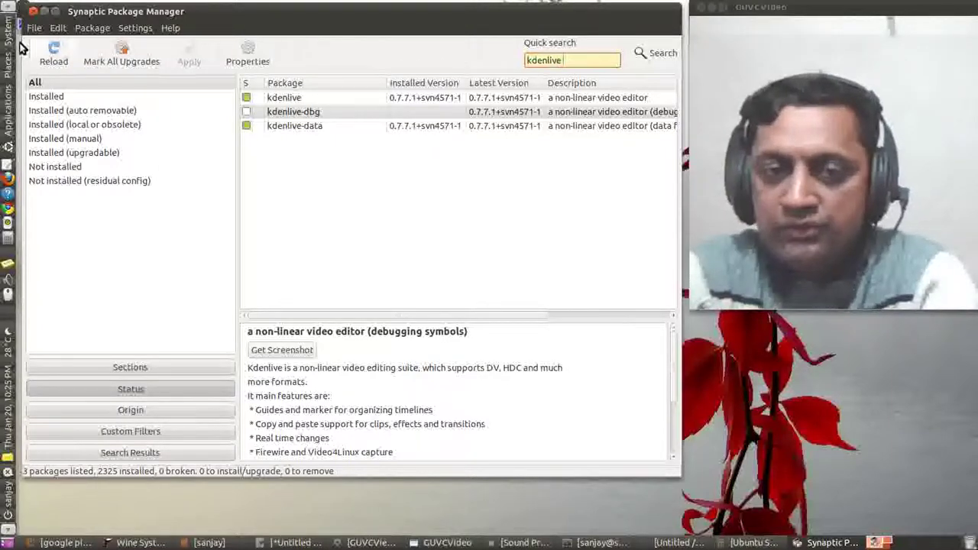
- Minimize Synaptic Package Manager and bring up the minimized terminal window
left_click(44, 11)
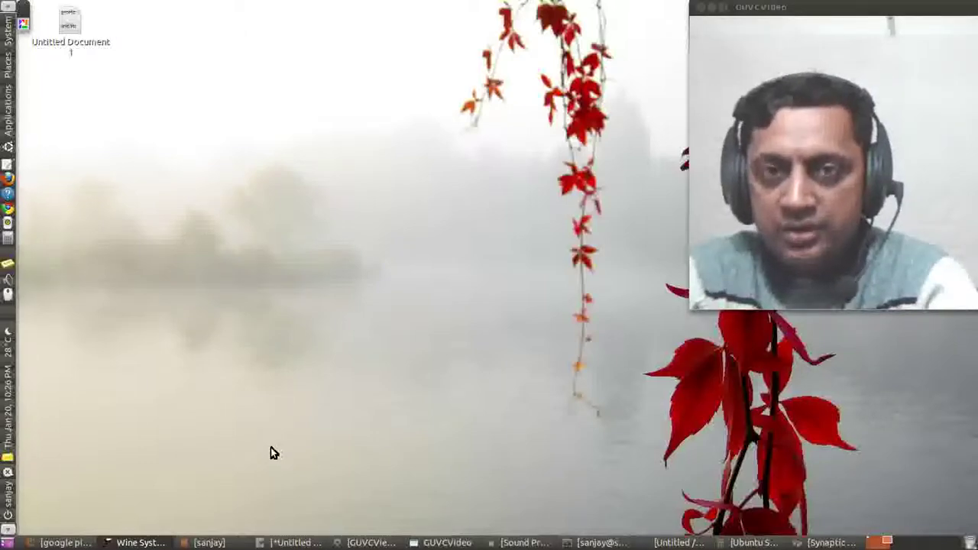
left_click(597, 543)
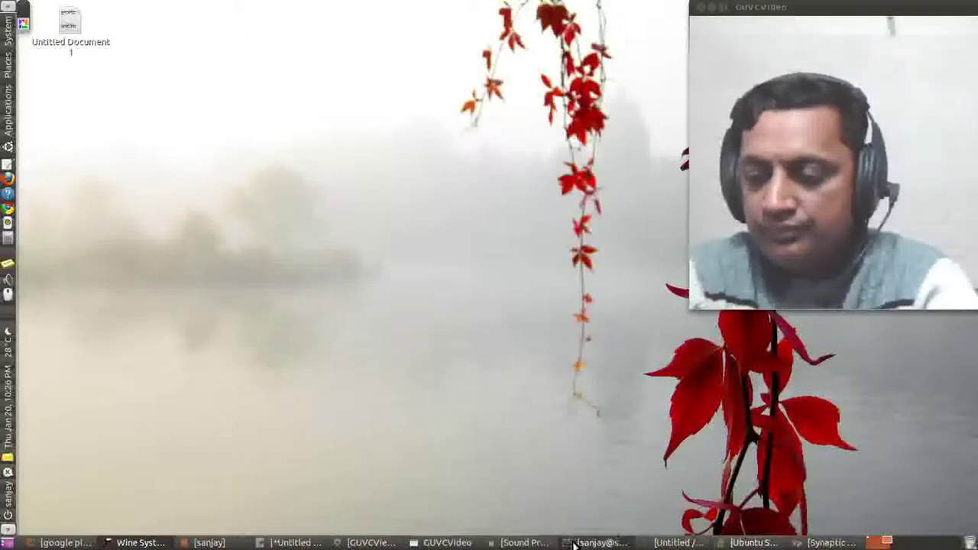